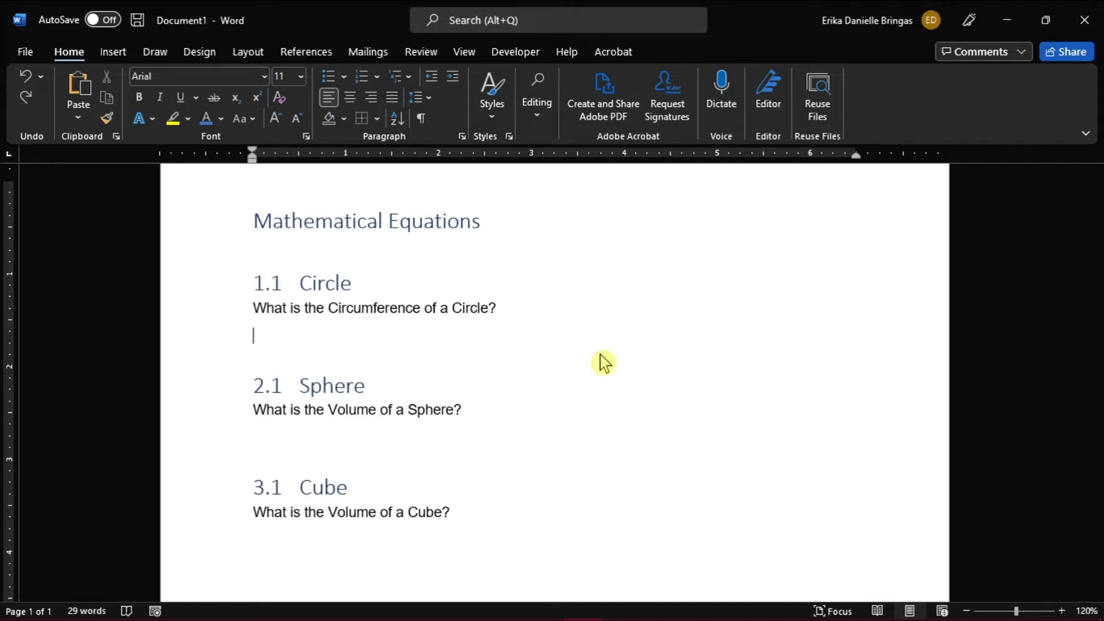
Step: Insert a one-row, three-column table under the Circle question, narrowing the first column and widening the middle one
left_click(114, 51)
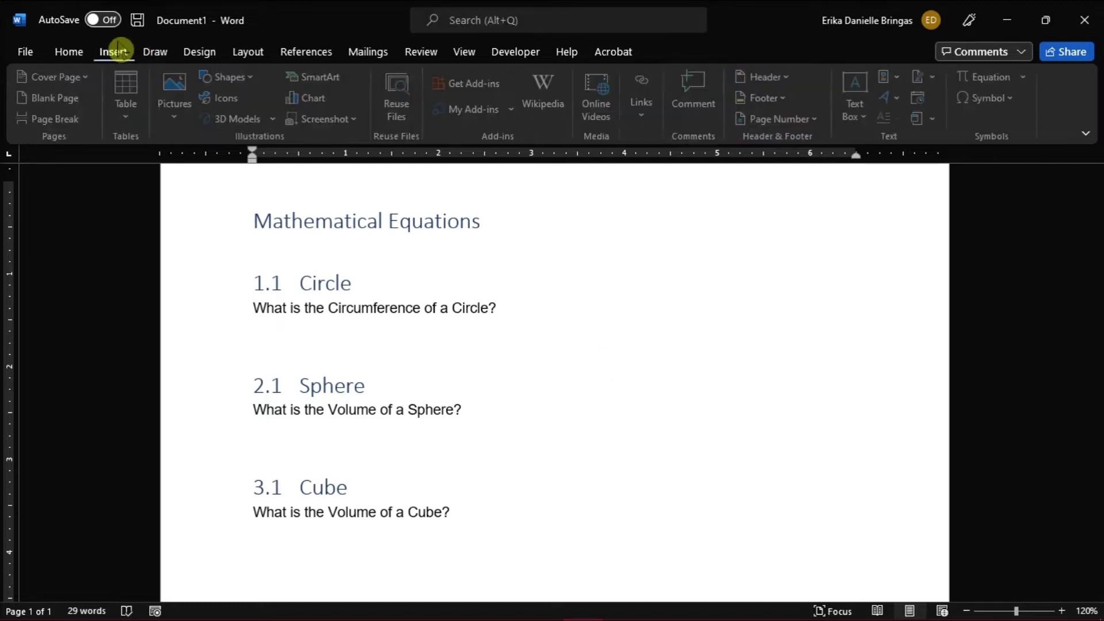
left_click(136, 114)
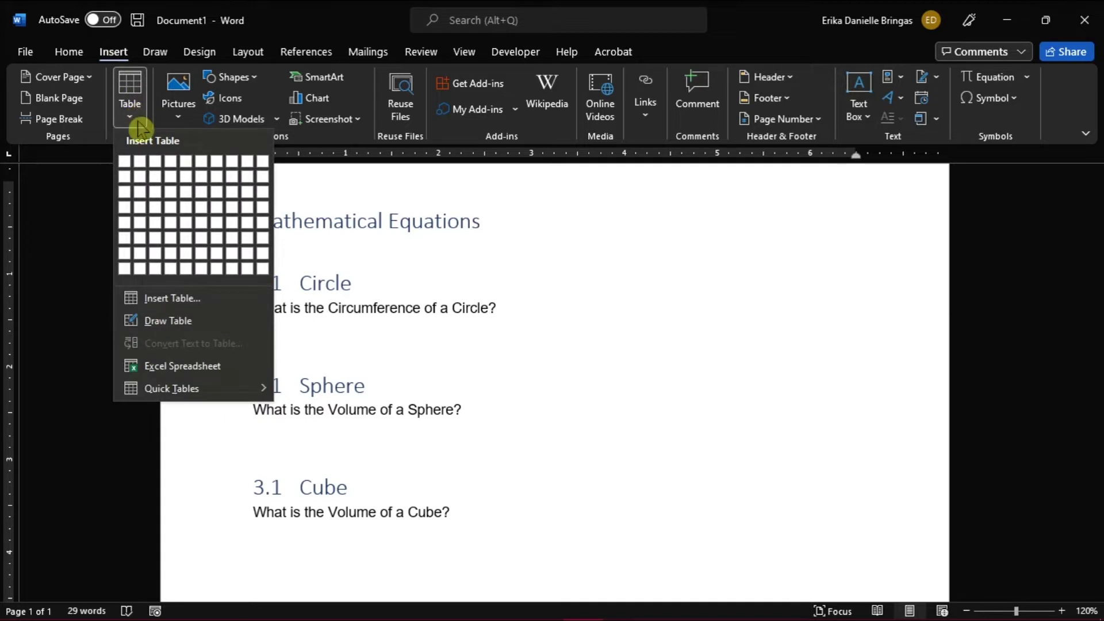
left_click(156, 165)
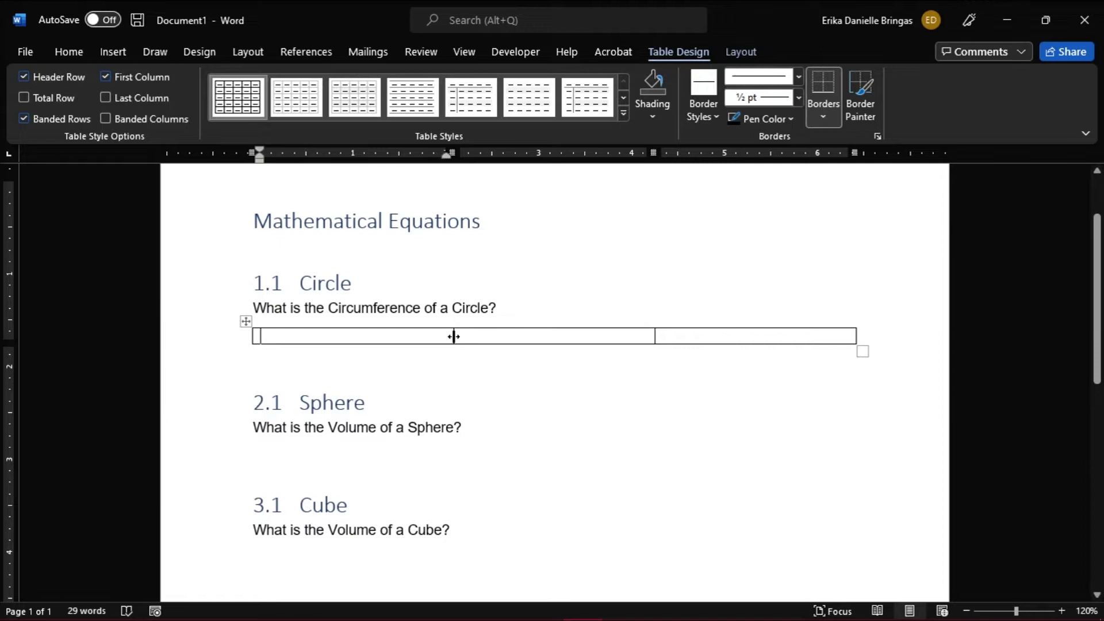
left_click_drag(453, 337, 346, 335)
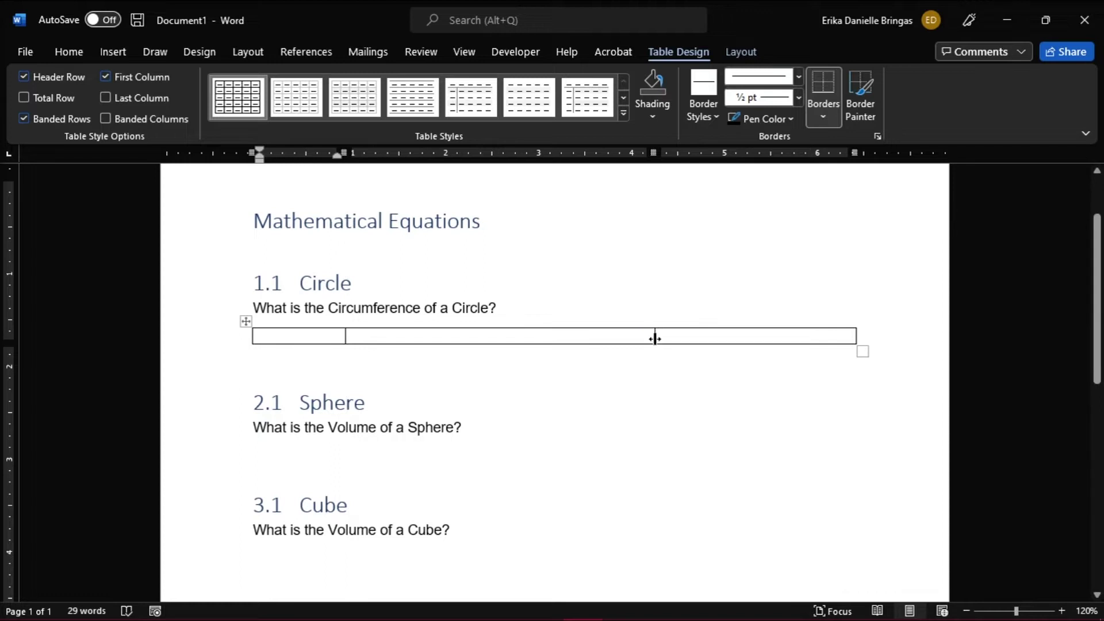
left_click_drag(655, 338, 723, 337)
left_click(660, 340)
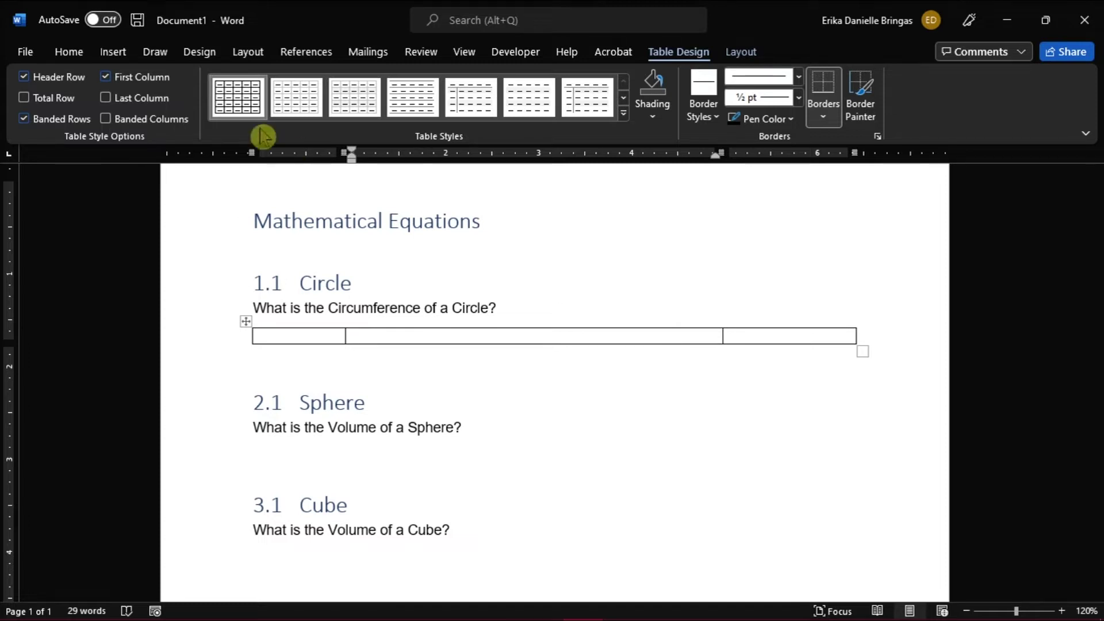
Step: Enter the equation C = 2πr, with π from the Symbols gallery, in the table's middle cell
left_click(112, 53)
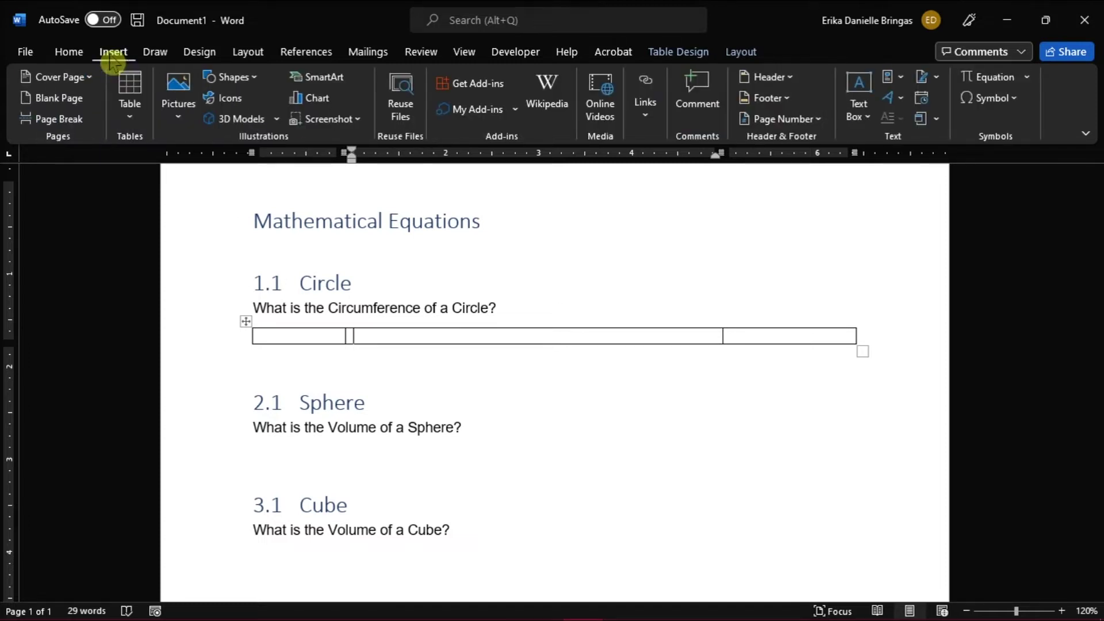
left_click(1001, 85)
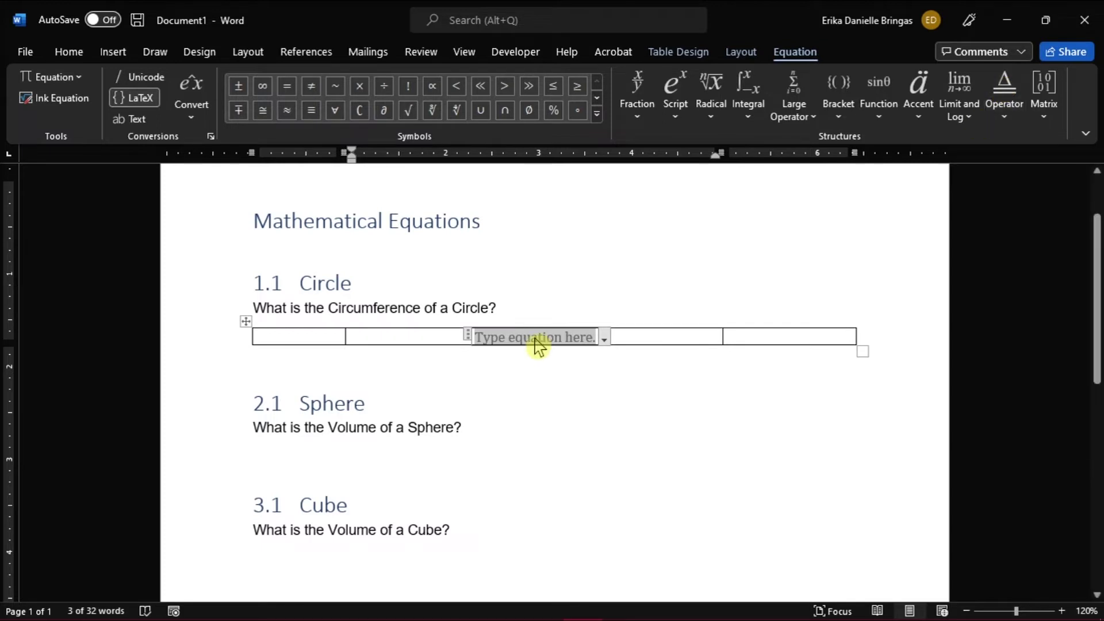
type("C=2")
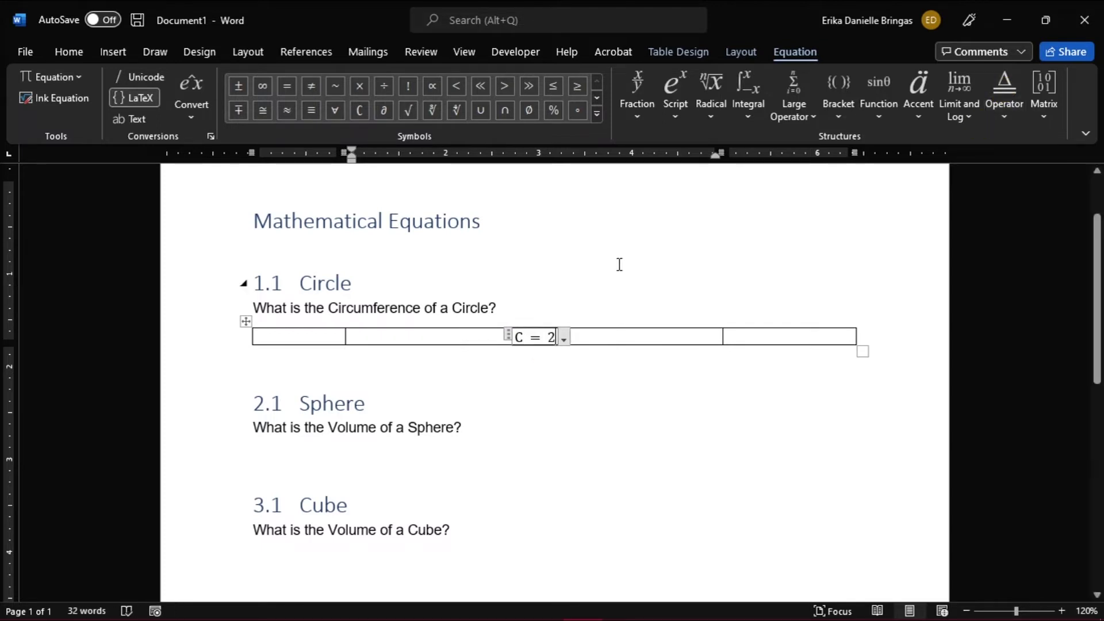
left_click(597, 114)
left_click(504, 203)
type("r")
key("Right")
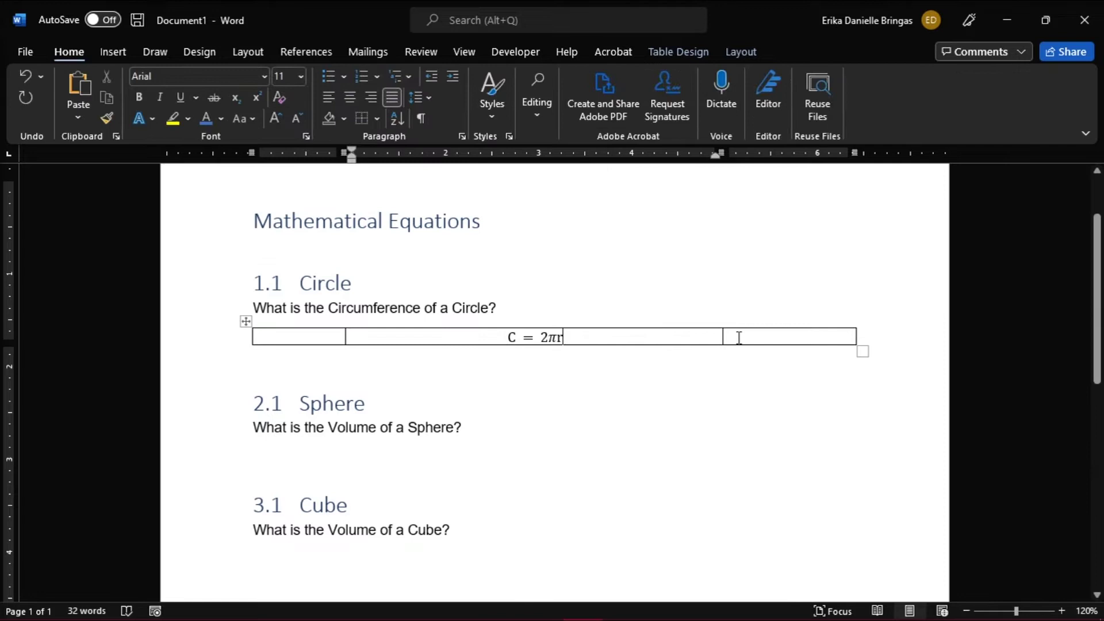
key("Return")
key("BackSpace")
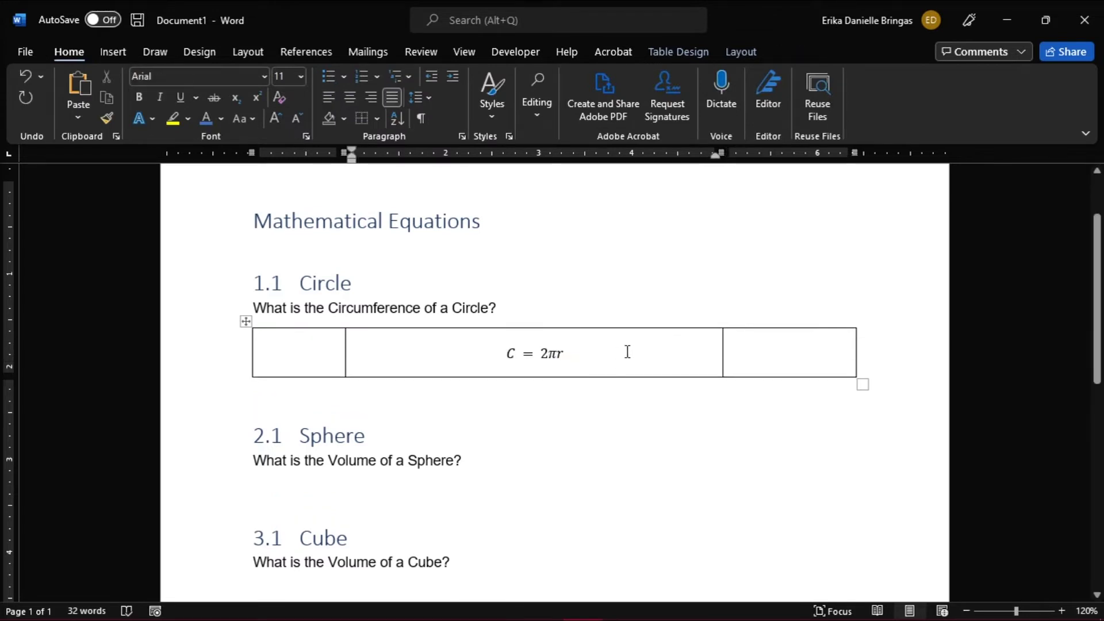
left_click(493, 395)
left_click(753, 341)
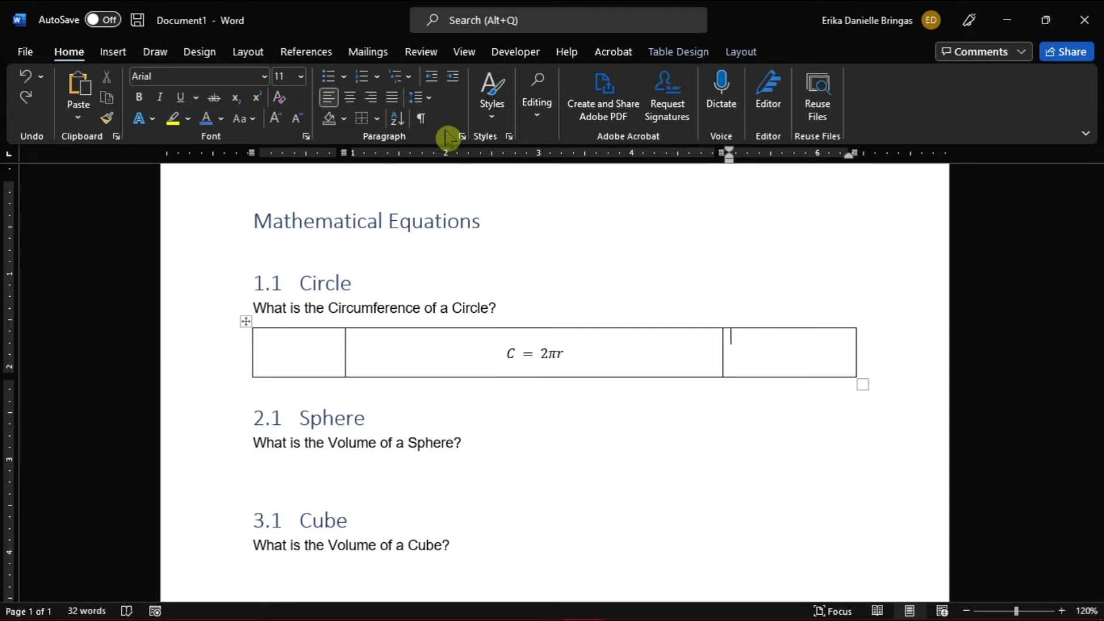
Step: Set up an Equation caption with the label text excluded
left_click(306, 52)
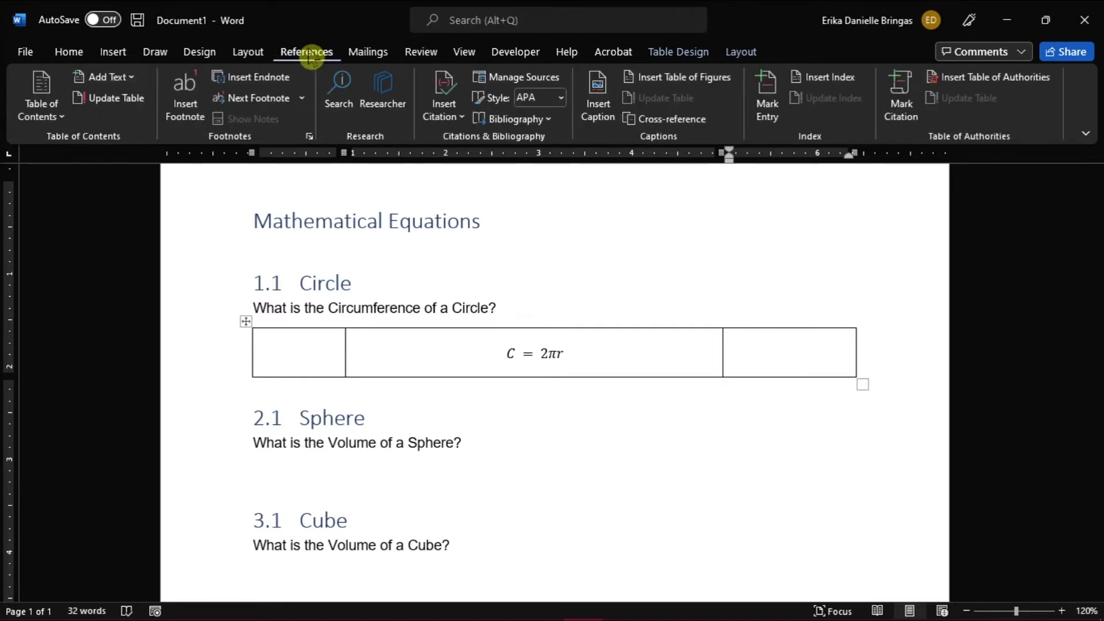
left_click(598, 109)
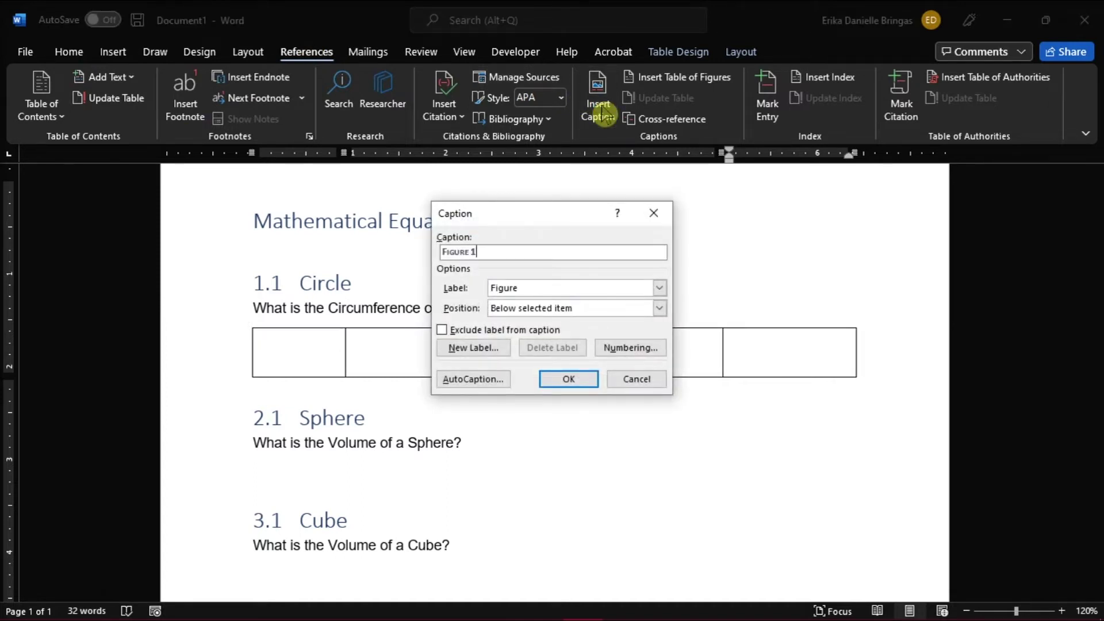
left_click(601, 290)
left_click(599, 302)
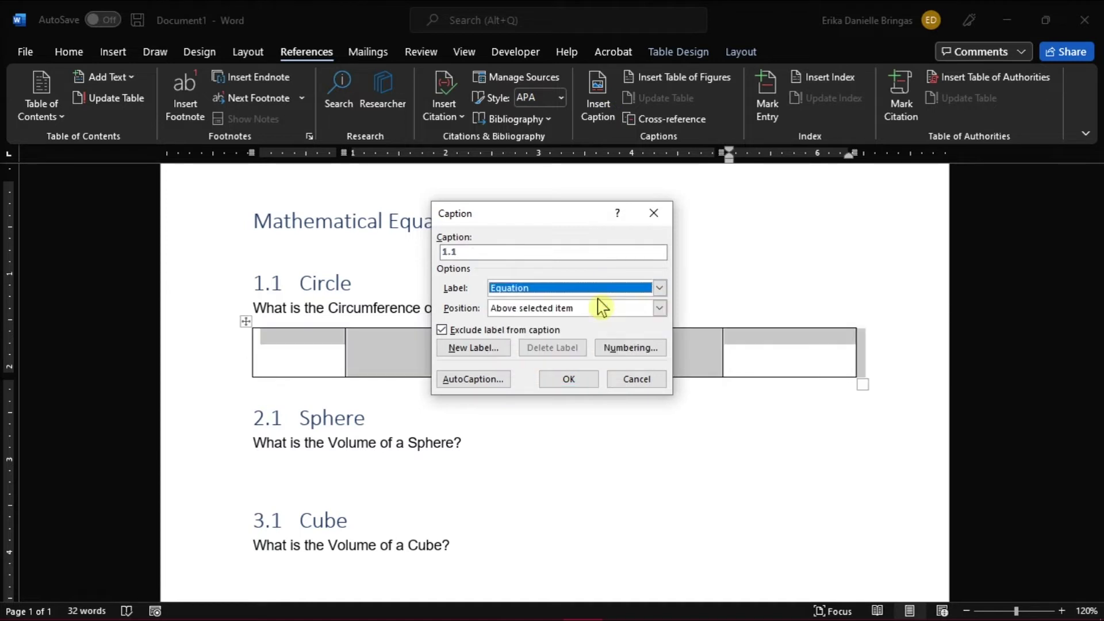
left_click(496, 331)
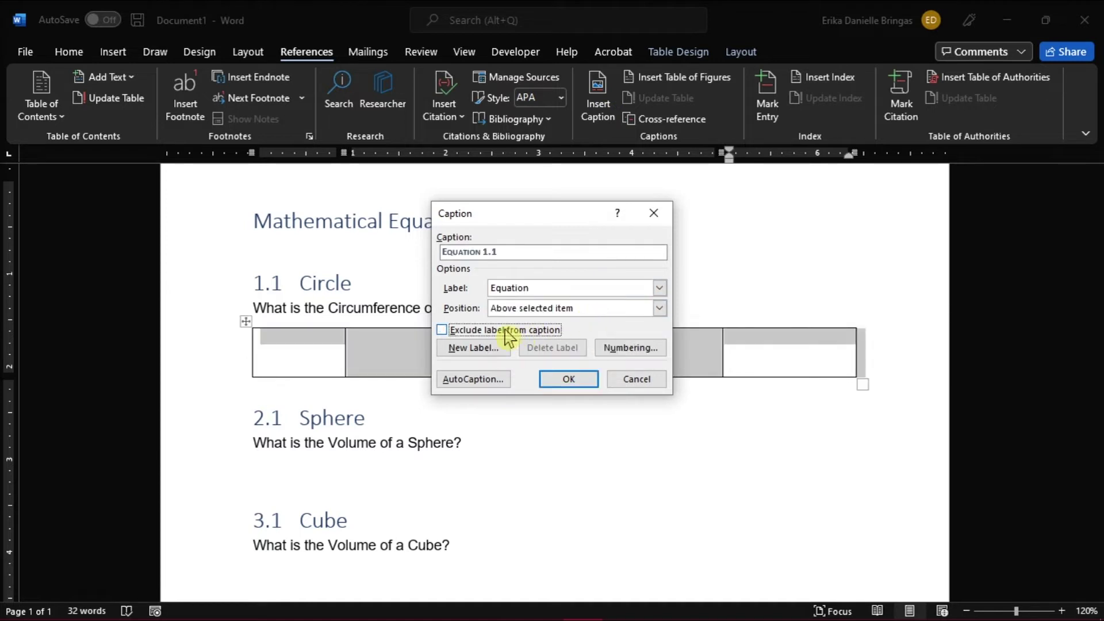
left_click(505, 331)
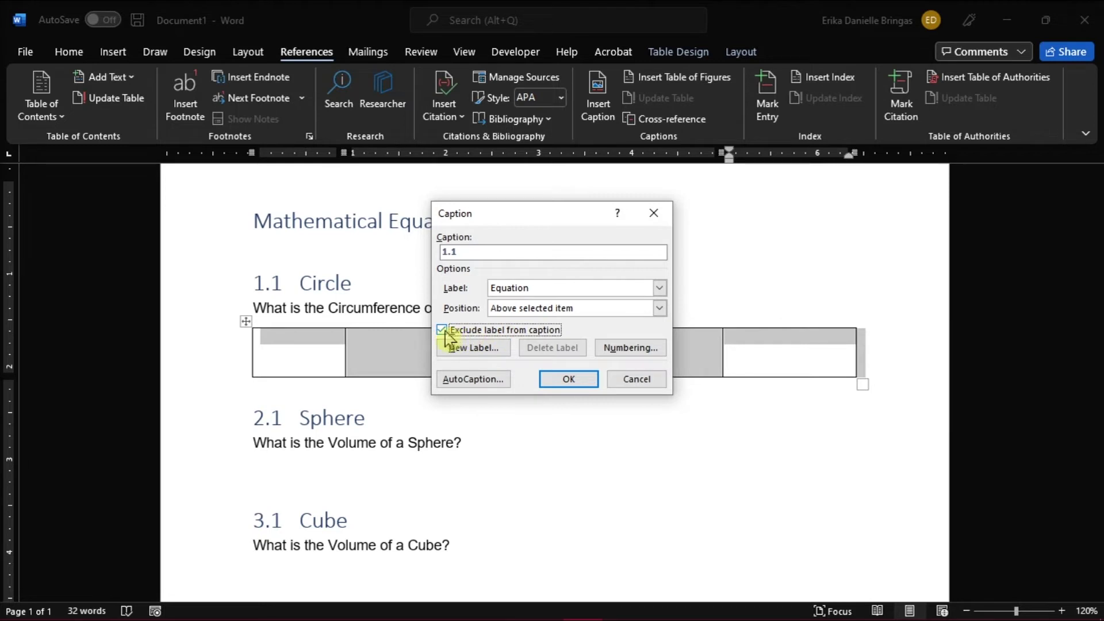
Step: Turn on chapter numbering for the caption and insert it as 1.1 above the table
left_click(644, 350)
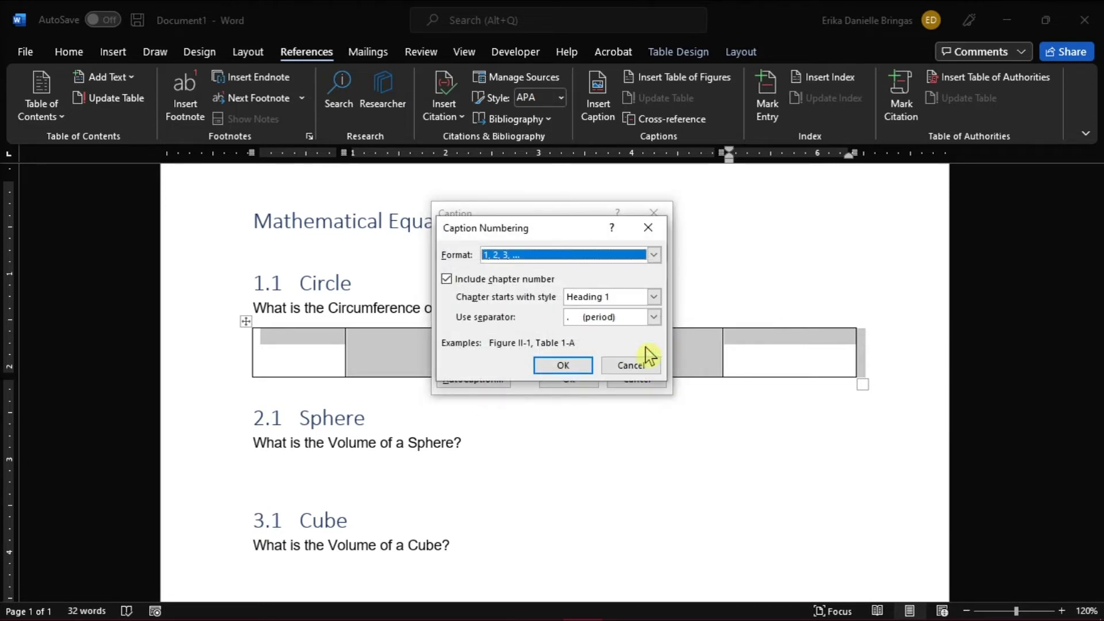
left_click(454, 280)
left_click(460, 280)
key("Tab")
key("Tab")
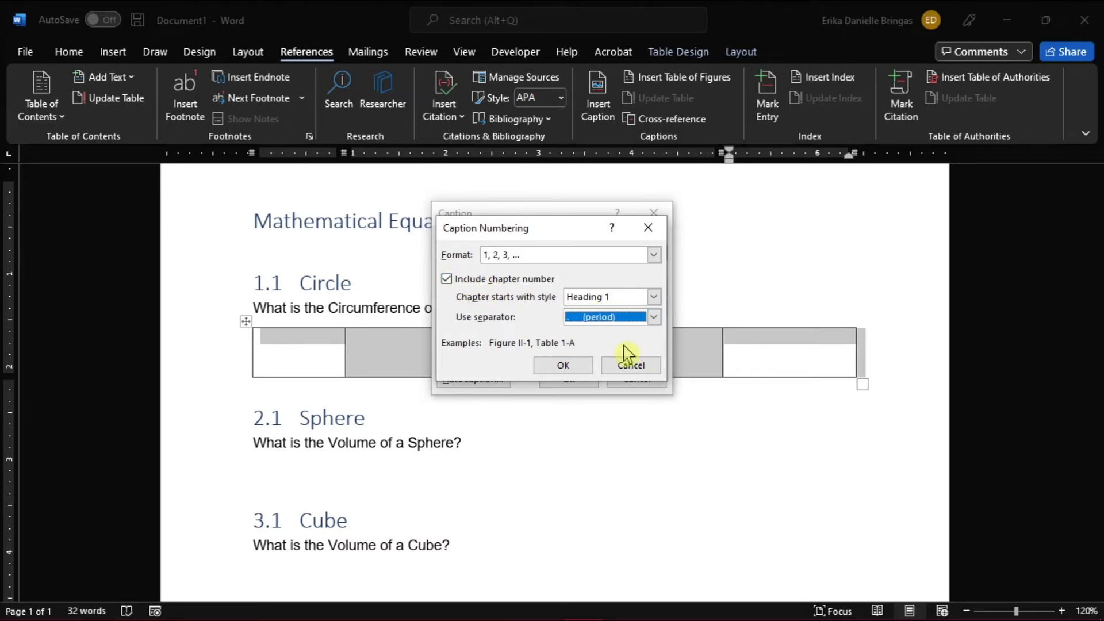
left_click(577, 373)
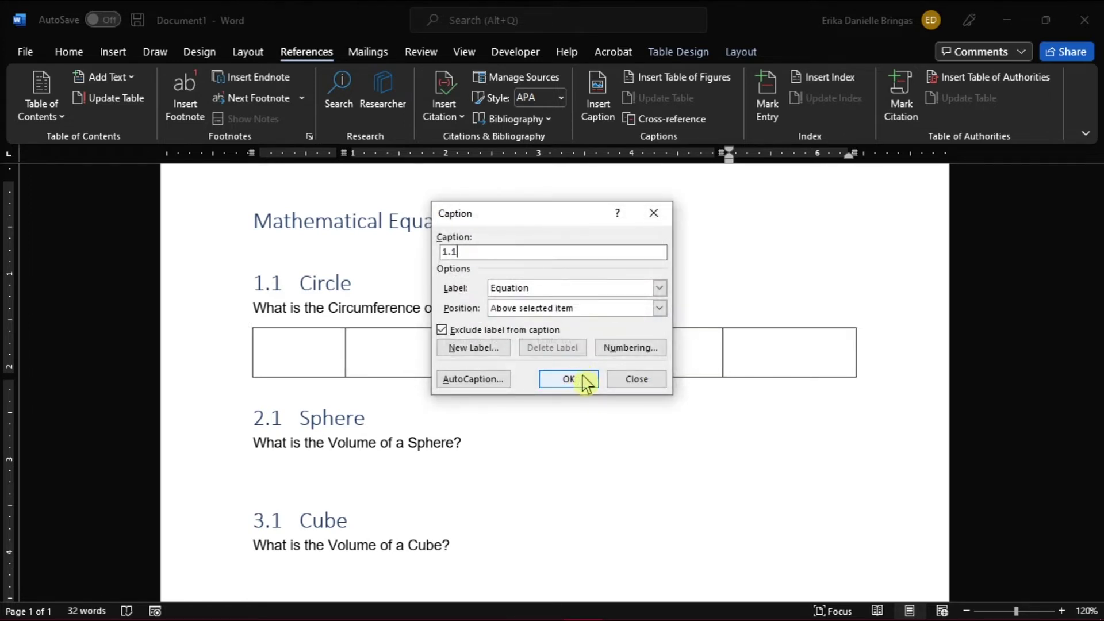
left_click(577, 376)
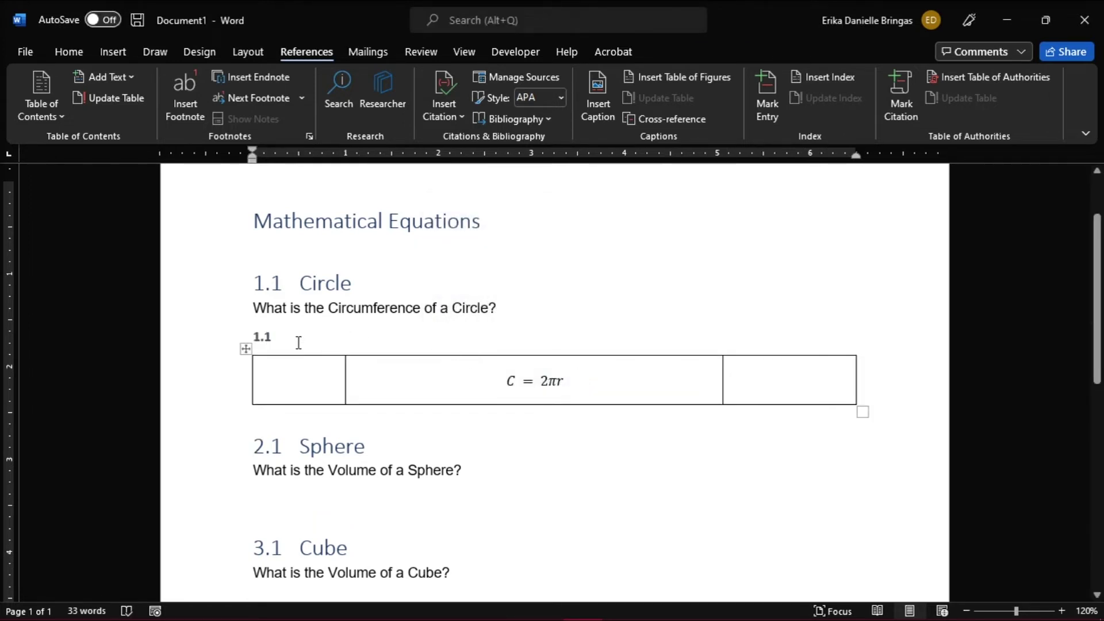
Step: Cut the 1.1 caption and paste it, keeping source formatting, into the table's right-hand cell
double_click(260, 337)
right_click(278, 346)
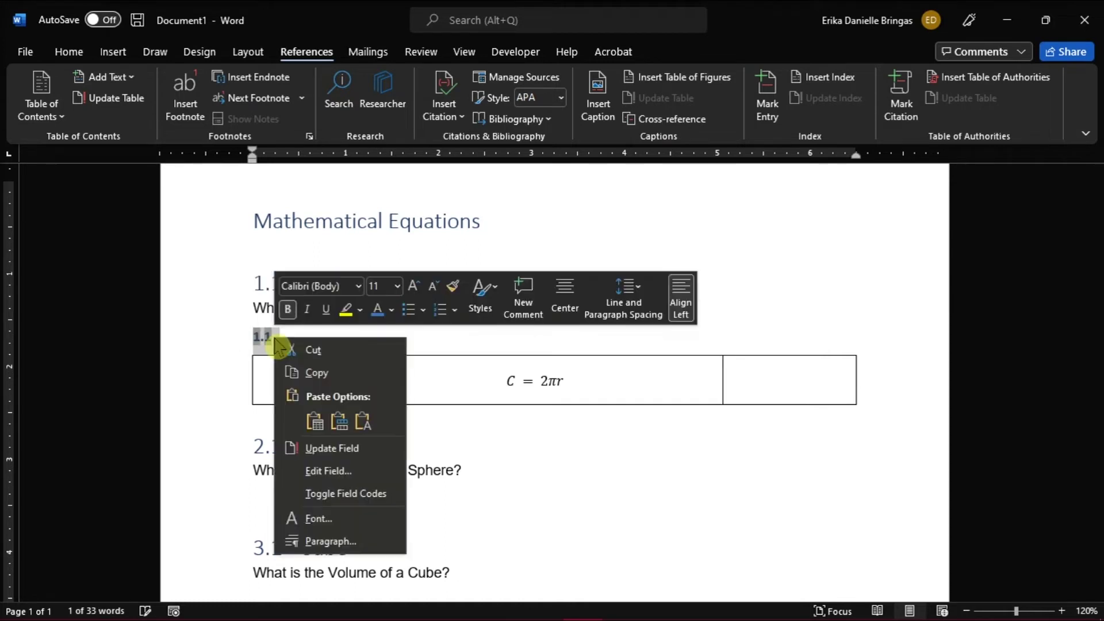
left_click(293, 347)
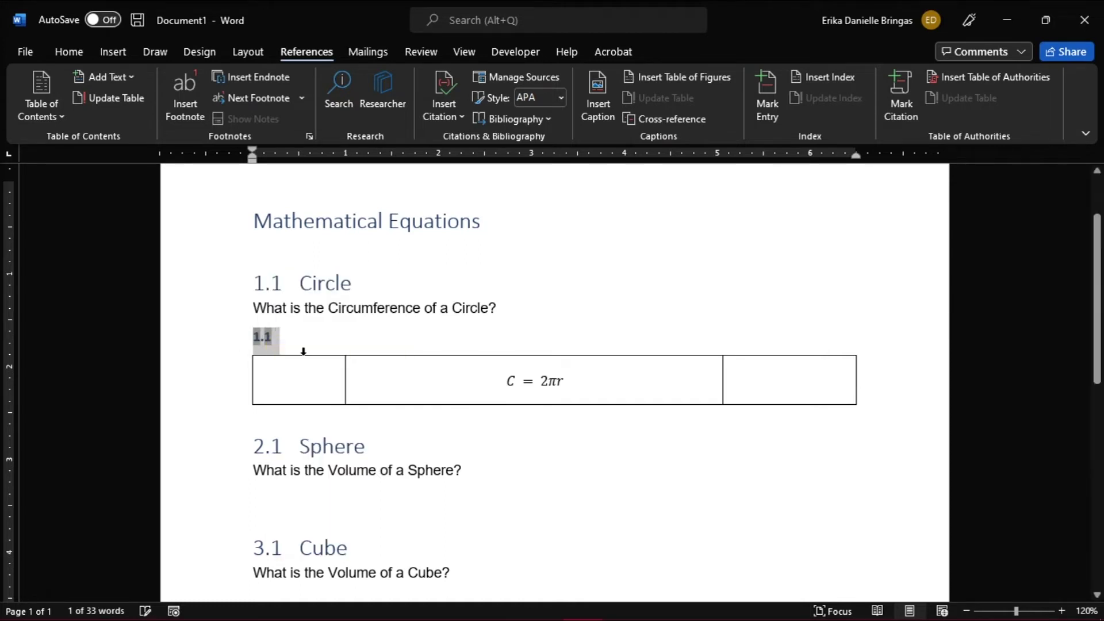
right_click(765, 397)
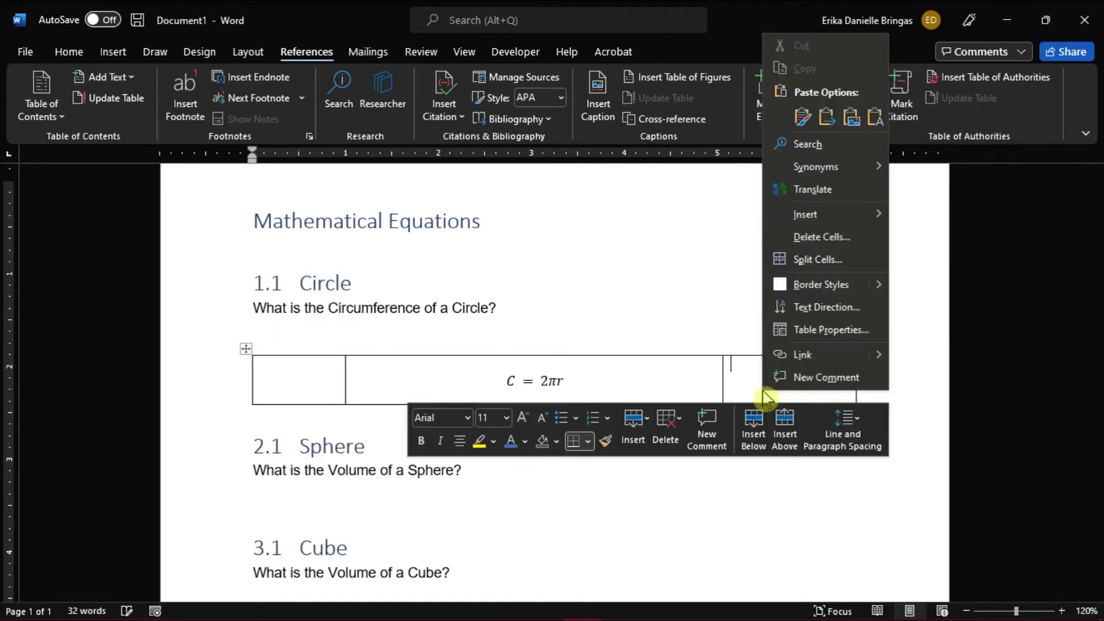
left_click(808, 119)
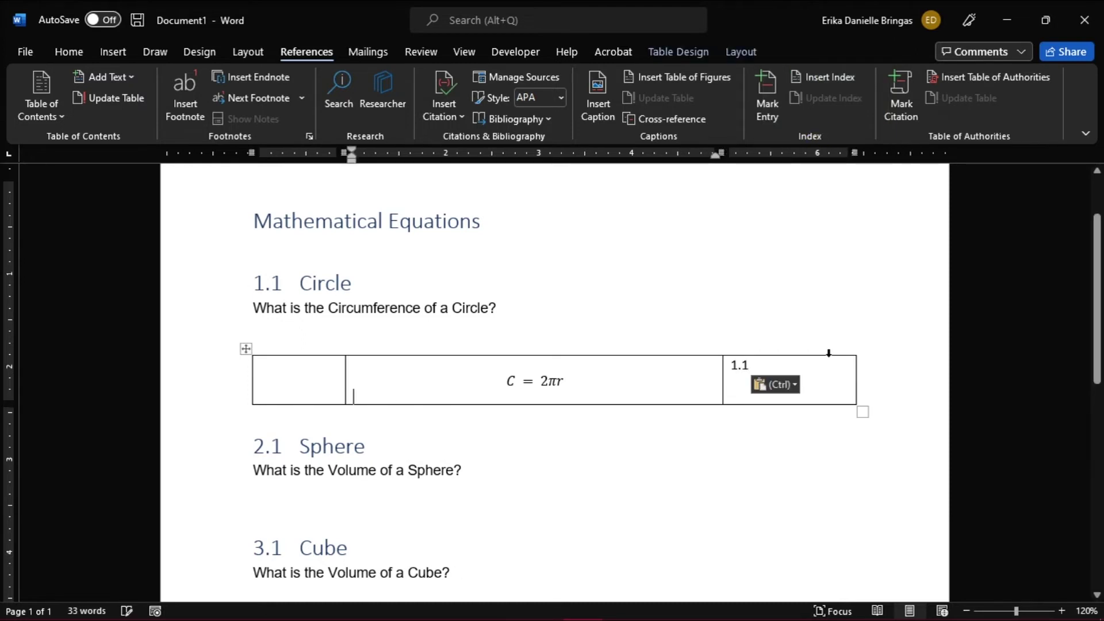
key("Delete")
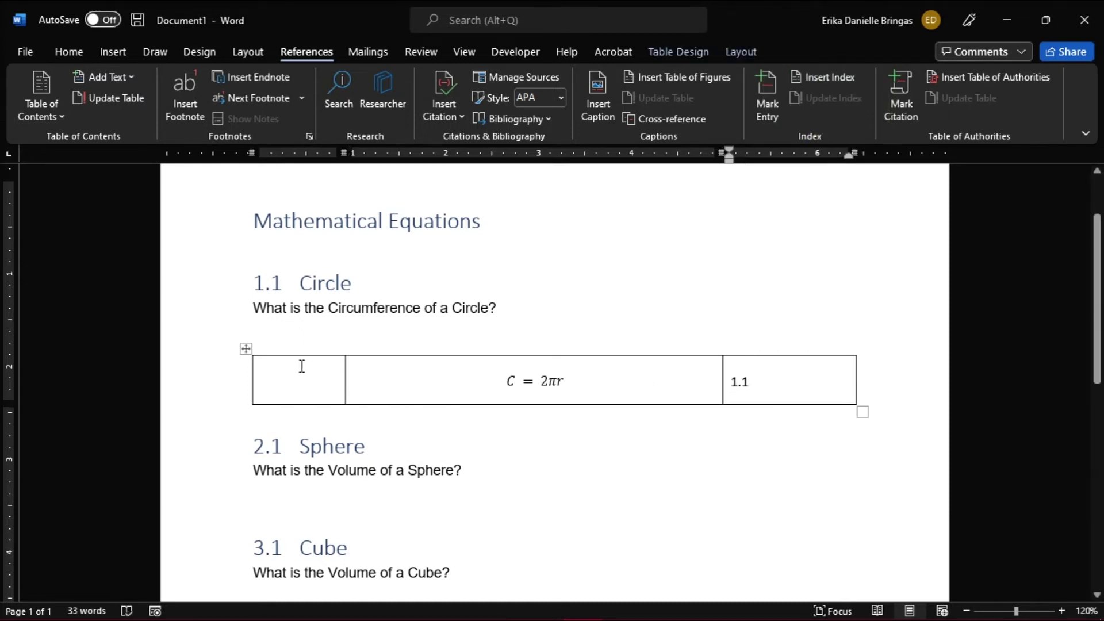
left_click_drag(301, 367, 782, 391)
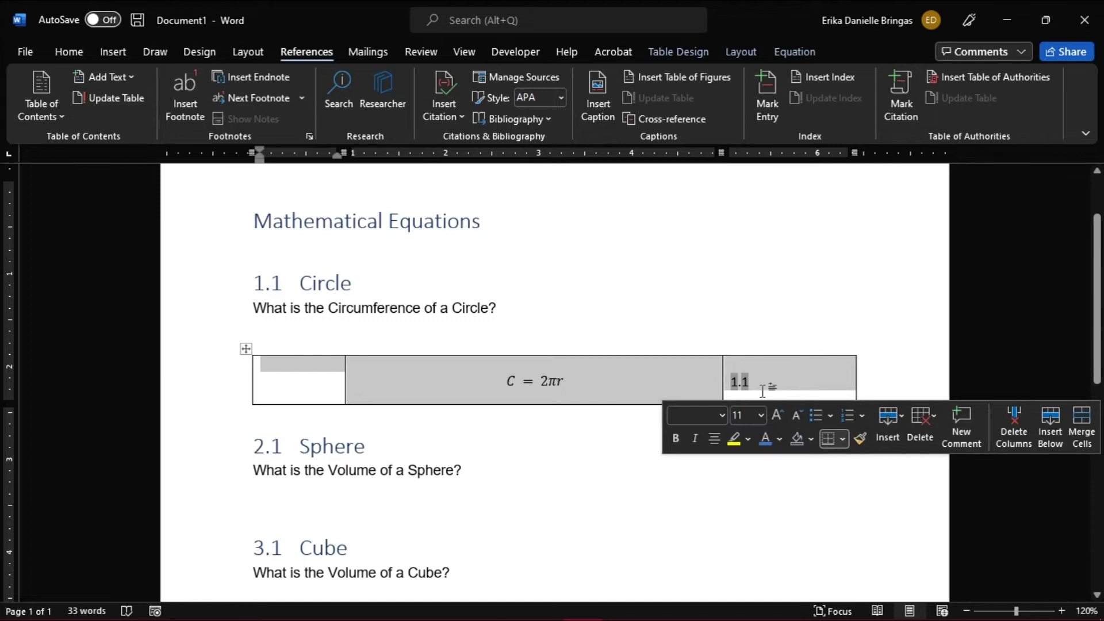
Step: Apply No Border to the selected Circle equation table from the Home Borders list
left_click(69, 52)
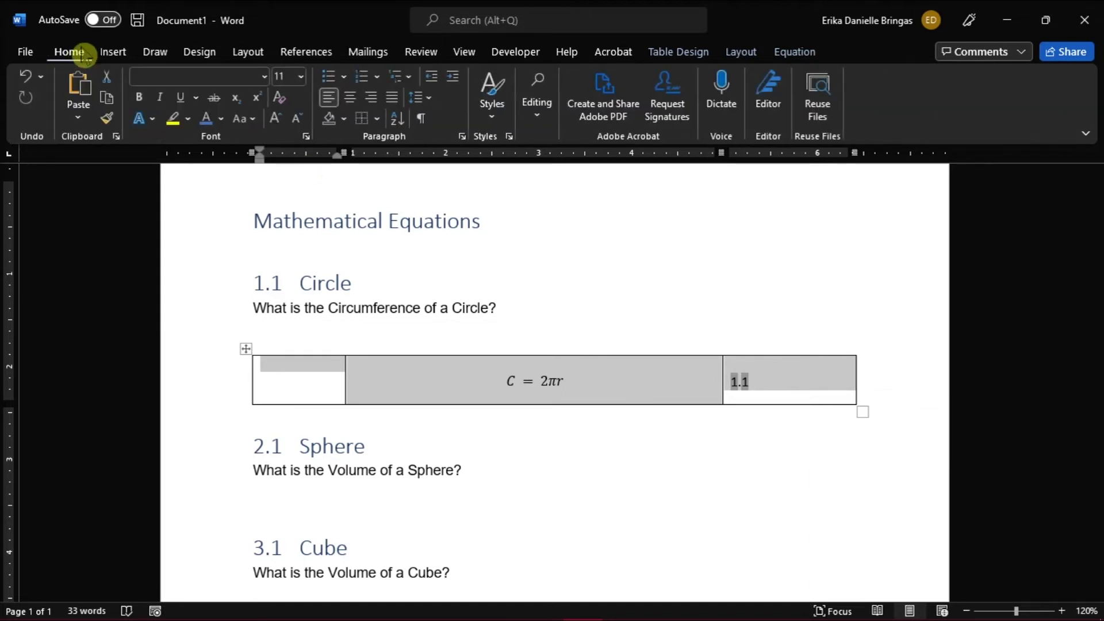
left_click(375, 120)
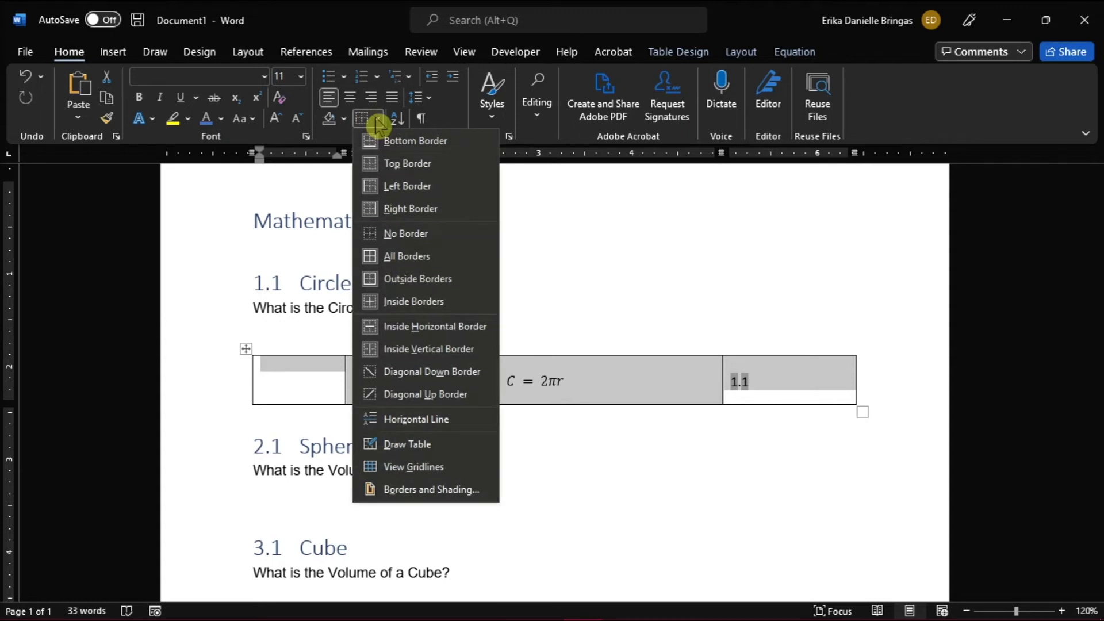
left_click(453, 233)
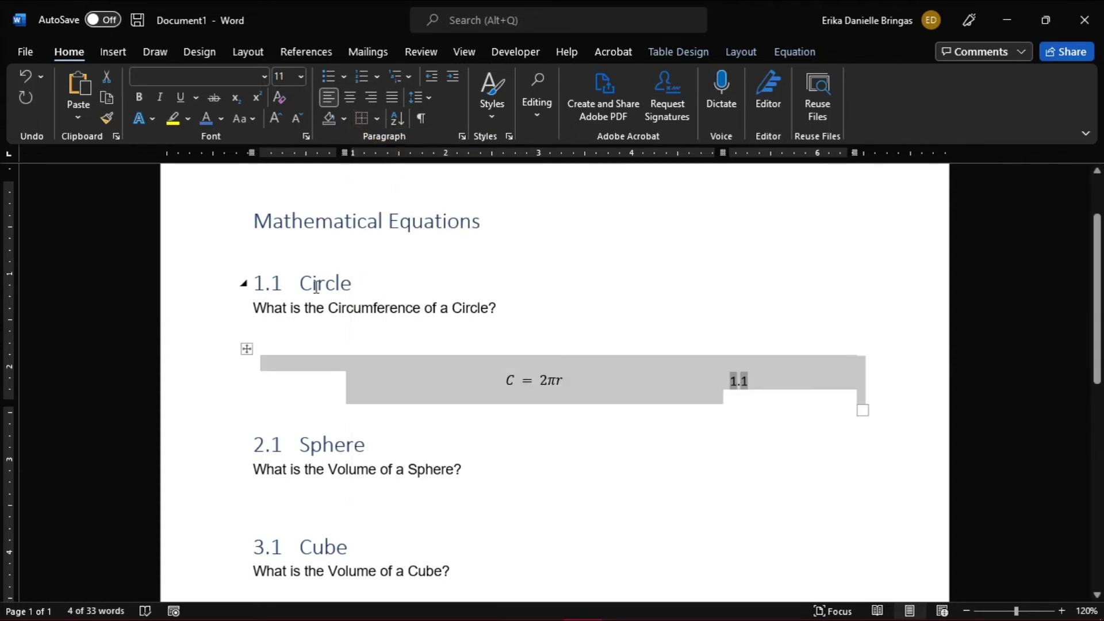
Step: Copy the Circle equation row and paste it below both the Sphere and Cube questions
left_click_drag(345, 381, 790, 378)
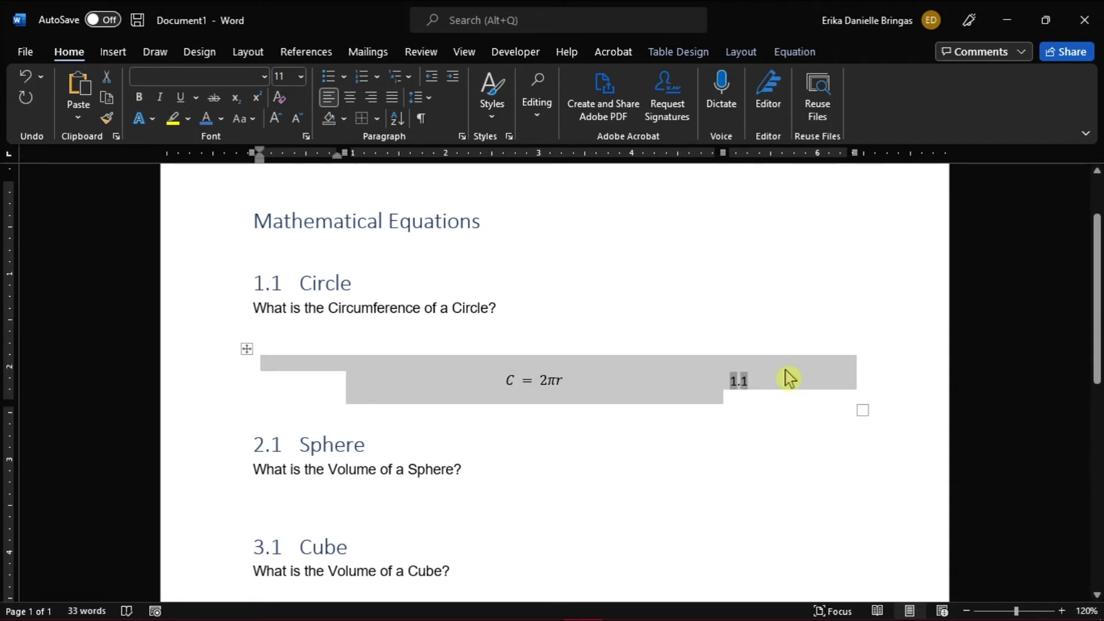
key("ctrl+c")
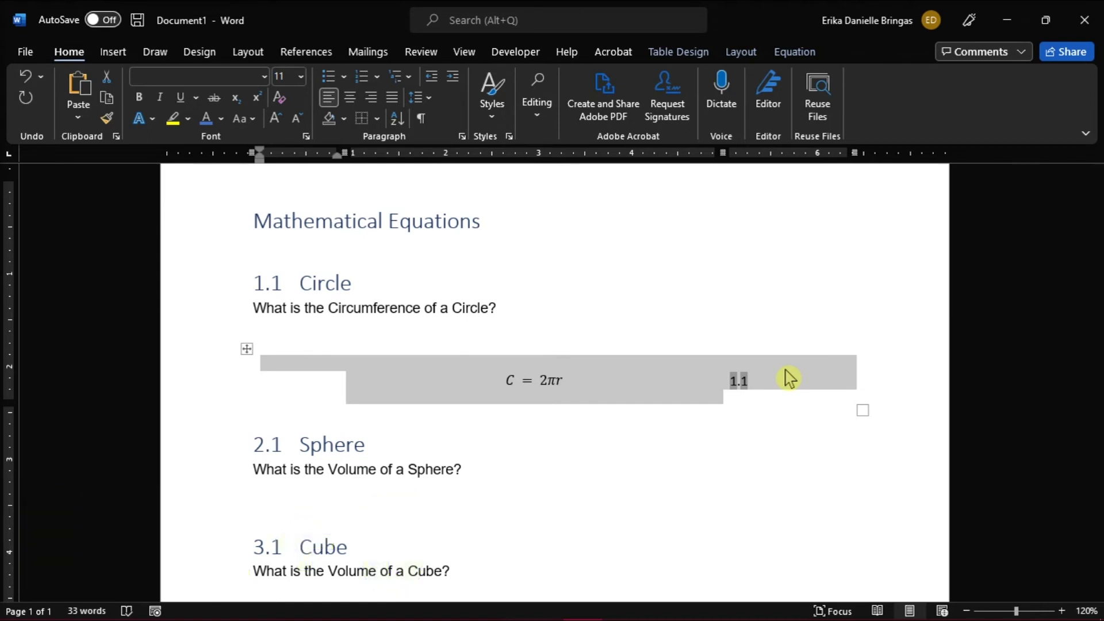
left_click(260, 507)
key("ctrl+v")
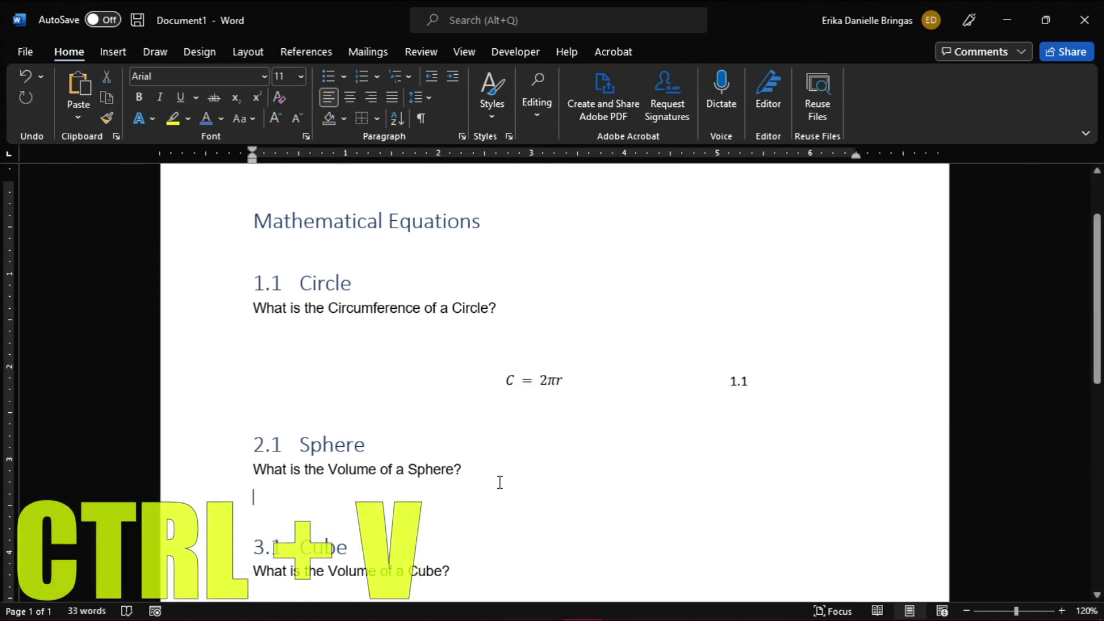
scroll(618, 473, "down", 2)
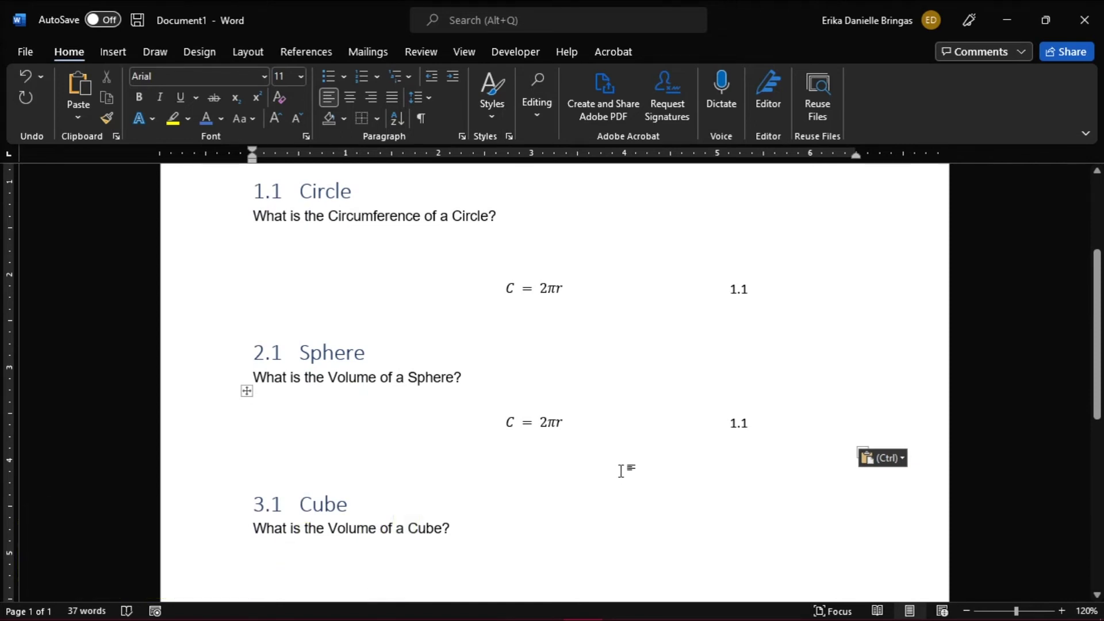
scroll(621, 481, "down", 1)
left_click(550, 512)
key("ctrl+v")
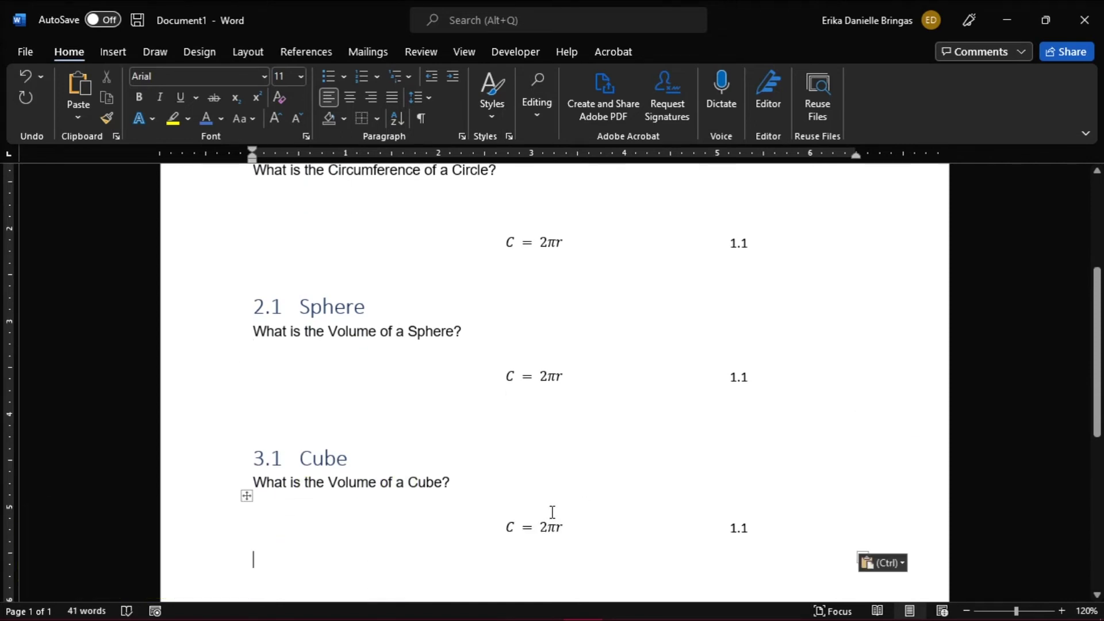
scroll(552, 512, "up", 1)
left_click(759, 428)
left_click_drag(751, 423, 733, 422)
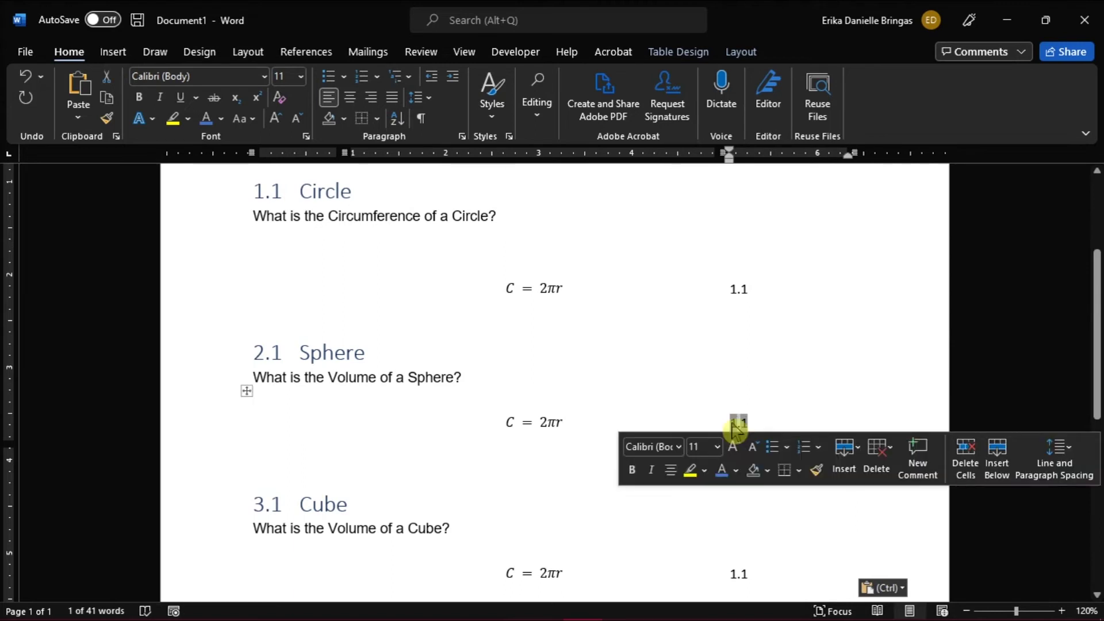
Step: Update the pasted number fields so Sphere shows 2.1 and Cube shows 3.1
right_click(736, 429)
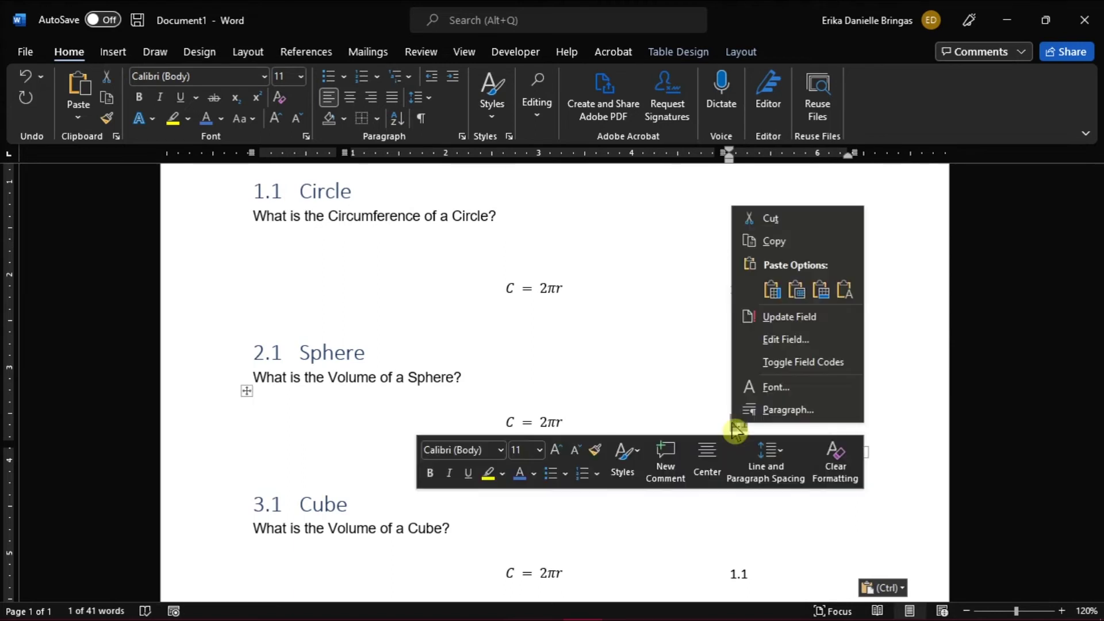
left_click(794, 318)
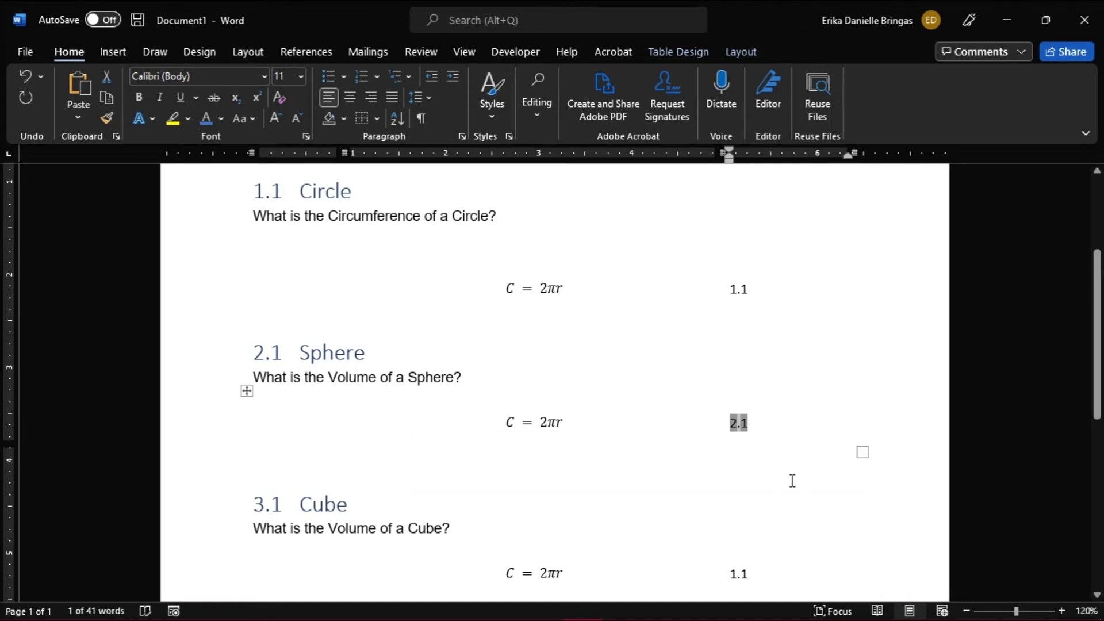
right_click(736, 574)
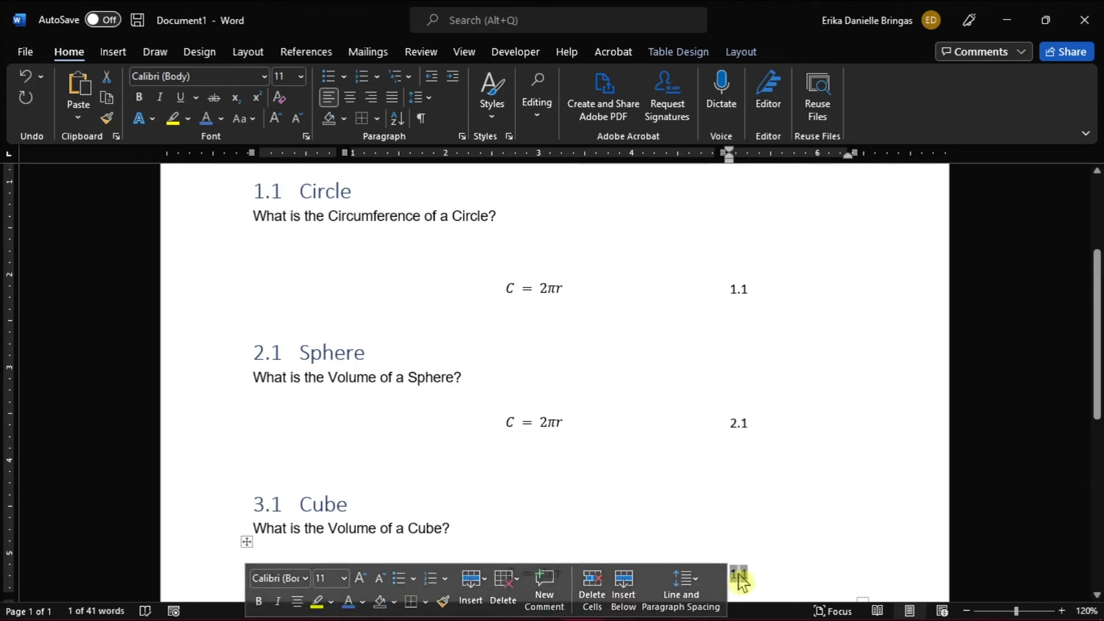
left_click(774, 467)
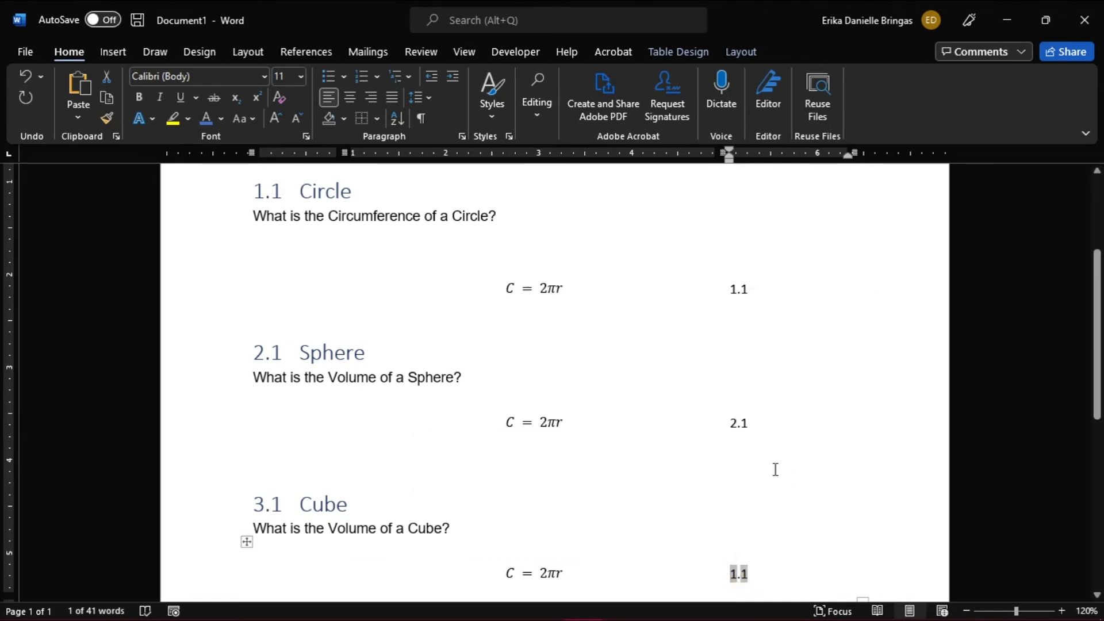
Step: Replace the Sphere equation's C = 2πr with A = πr
left_click(562, 423)
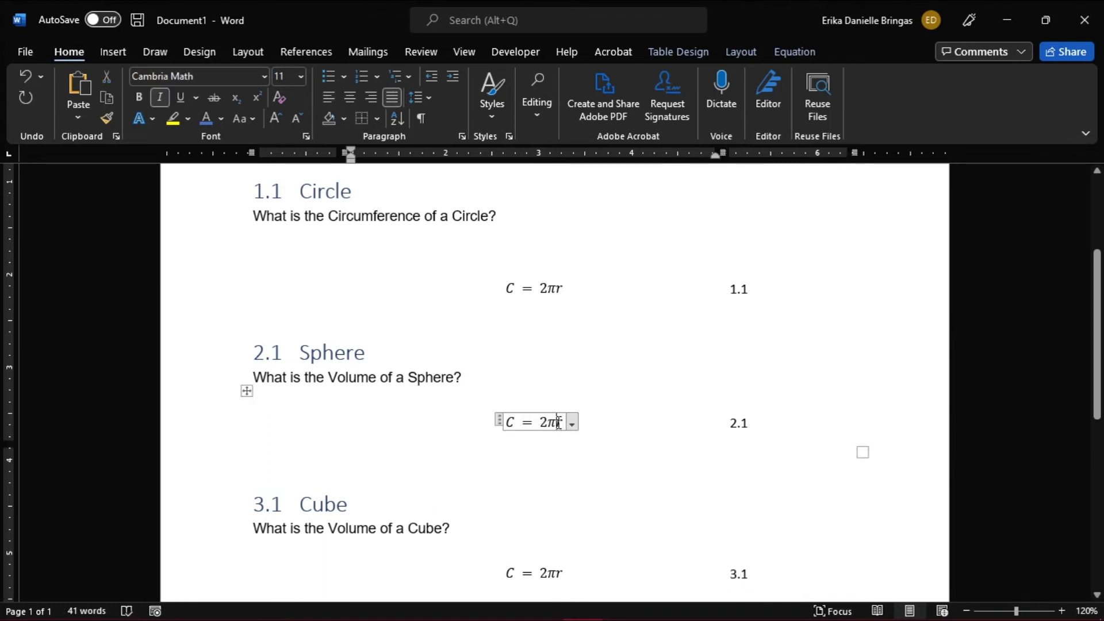
double_click(555, 424)
left_click(561, 423)
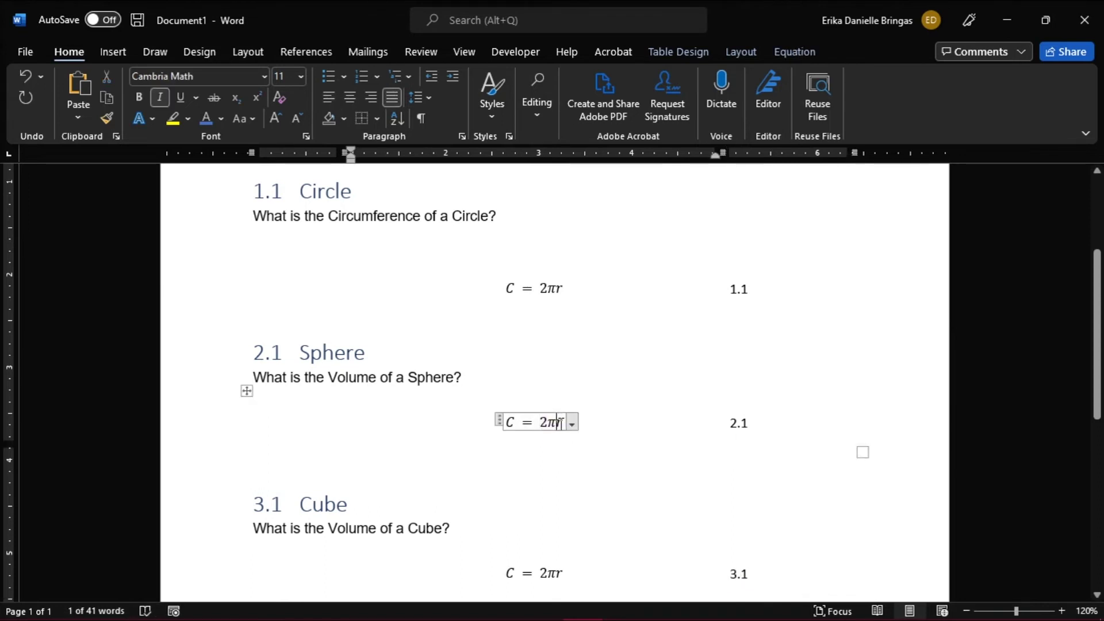
key("BackSpace")
key("BackSpace")
key("BackSpace")
key("BackSpace")
key("BackSpace")
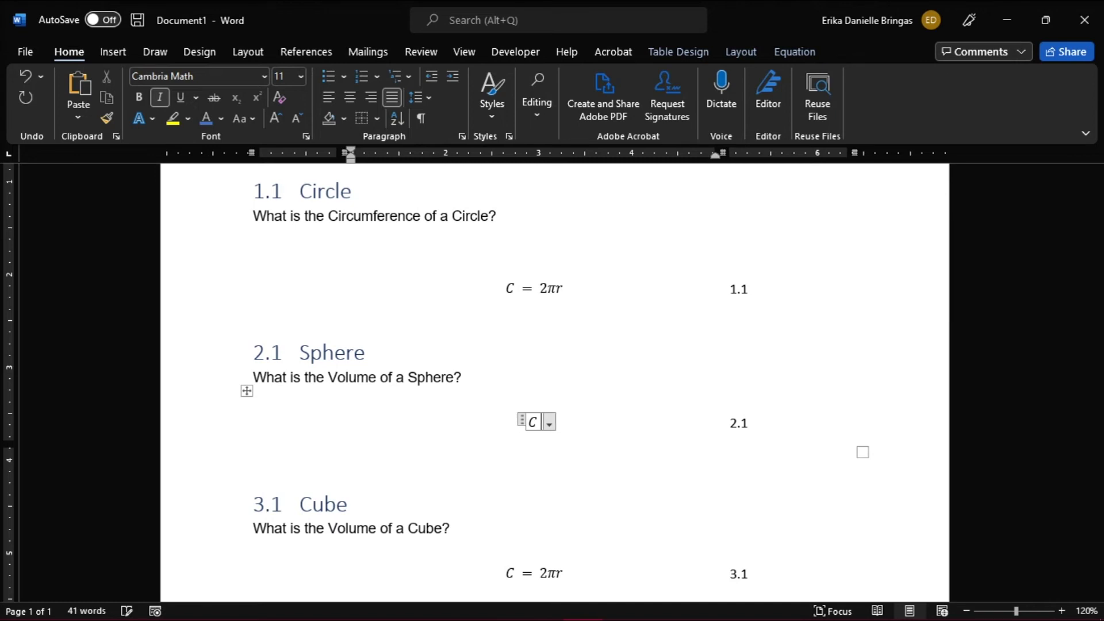
type("A ")
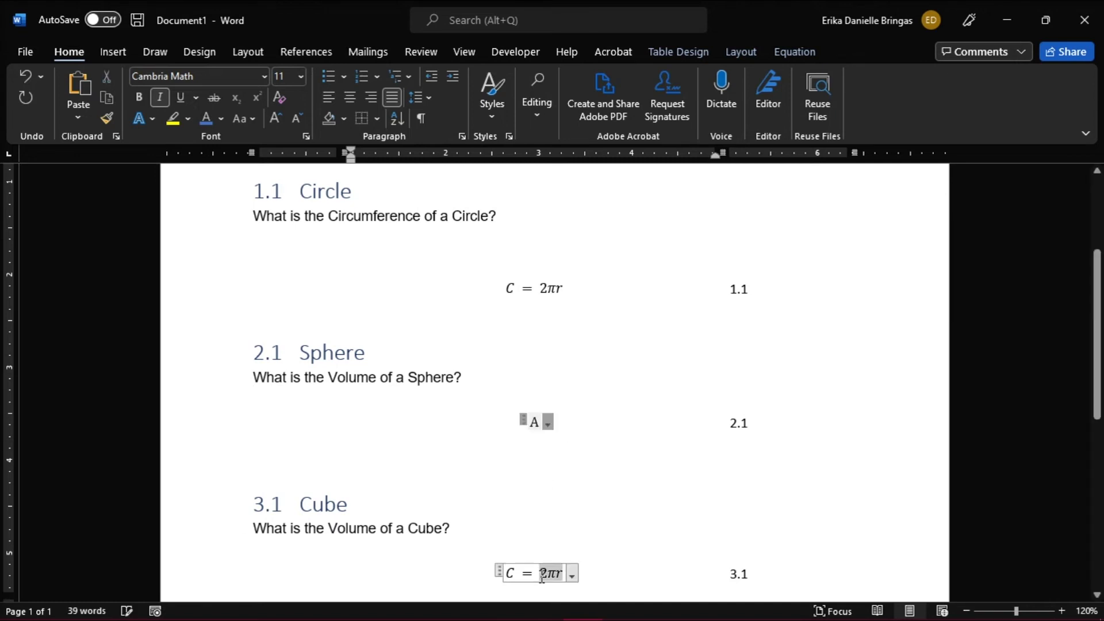
type("=")
left_click(794, 52)
left_click(597, 113)
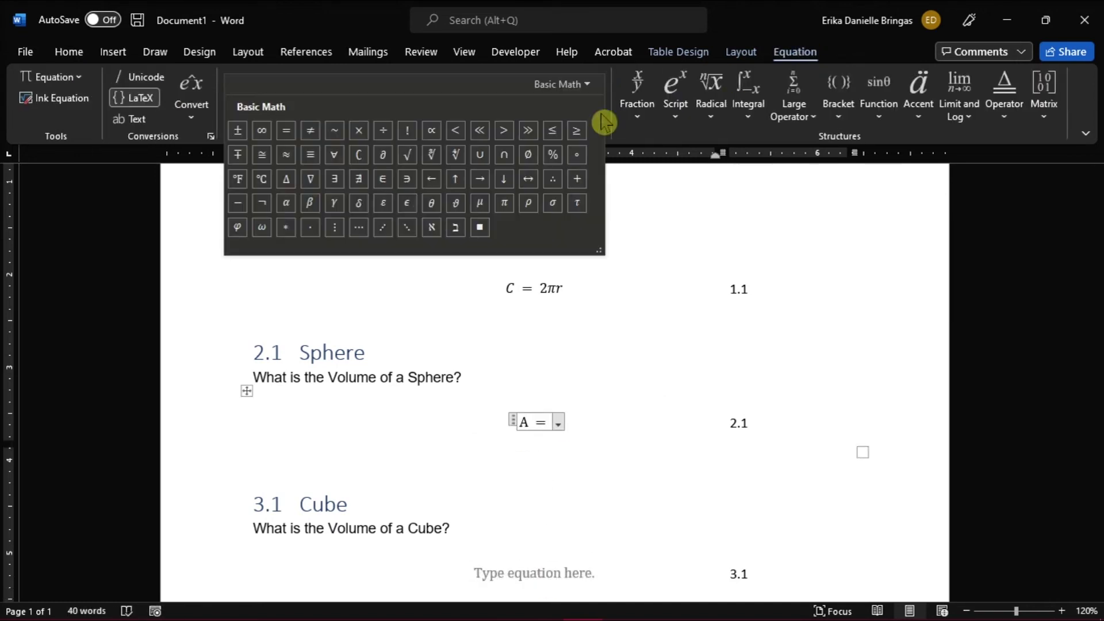
left_click(505, 202)
type("r")
Step: Add a superscript 2 to r, making the Sphere equation A = πr²
left_click(597, 113)
left_click(624, 135)
left_click(675, 92)
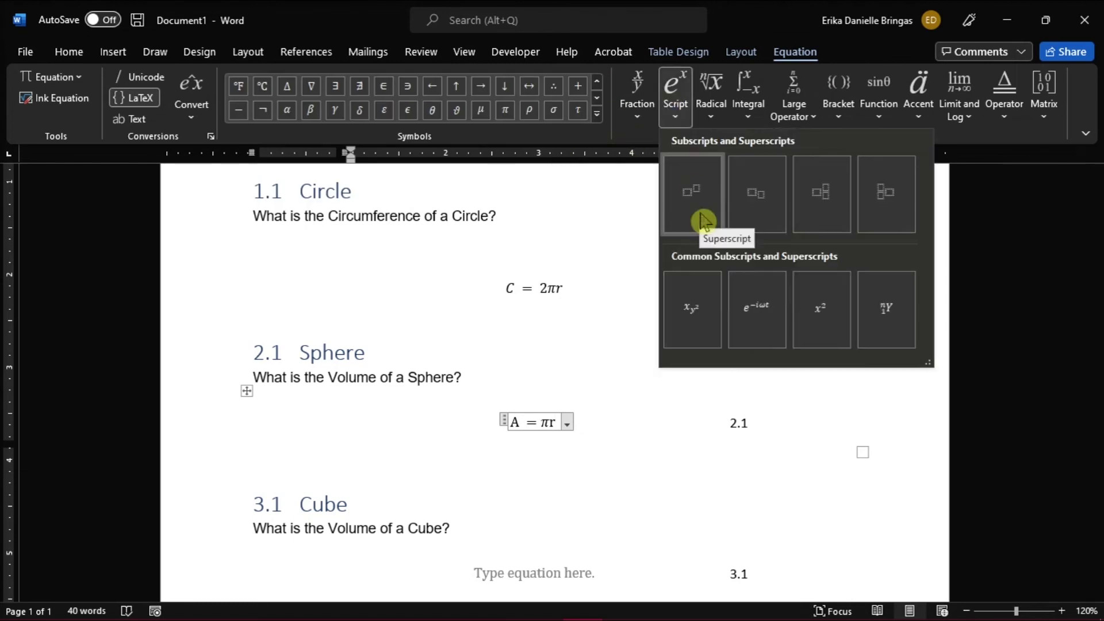
left_click(706, 221)
type("2")
scroll(551, 431, "down", 2)
Step: Start the Cube equation as V = followed by a stacked 4/3 fraction
left_click(550, 488)
type("V=")
left_click(520, 374)
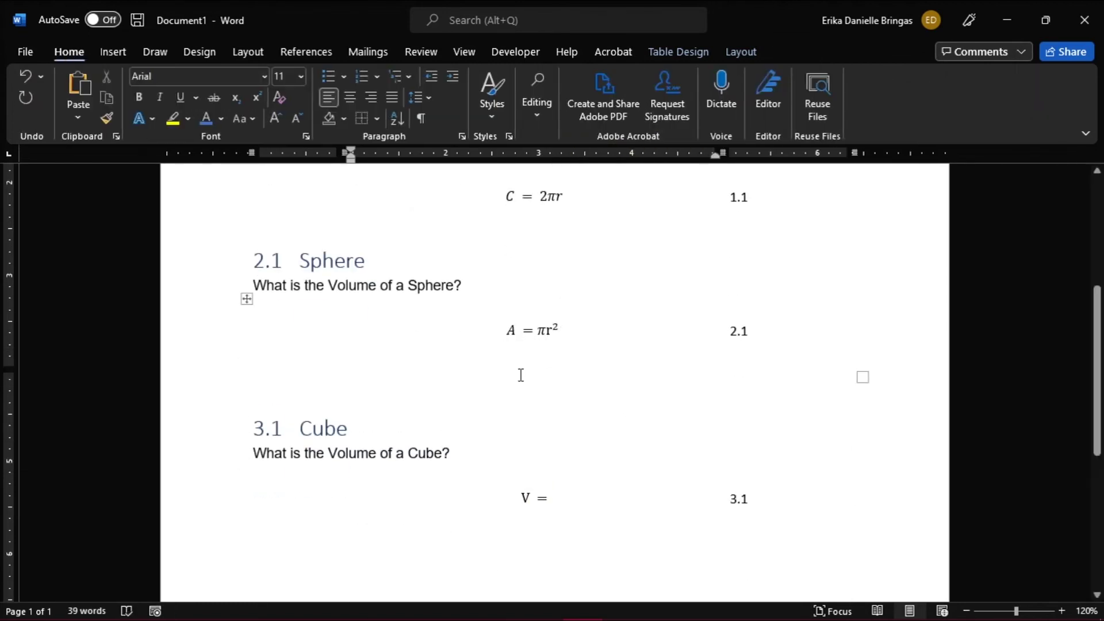
left_click(633, 460)
left_click(795, 52)
left_click(637, 92)
left_click(714, 192)
type("4/3")
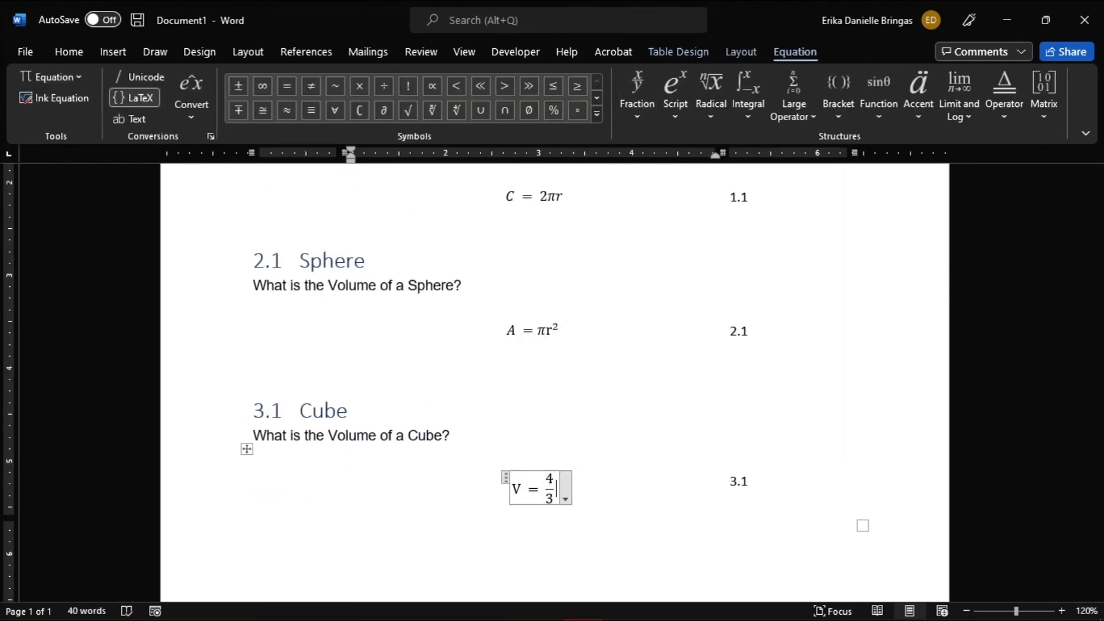
key("Right")
Step: Finish the Cube equation with πr³, giving V = 4/3 πr³
left_click(597, 113)
left_click(505, 201)
type("r")
left_click(675, 92)
left_click(706, 220)
type("3")
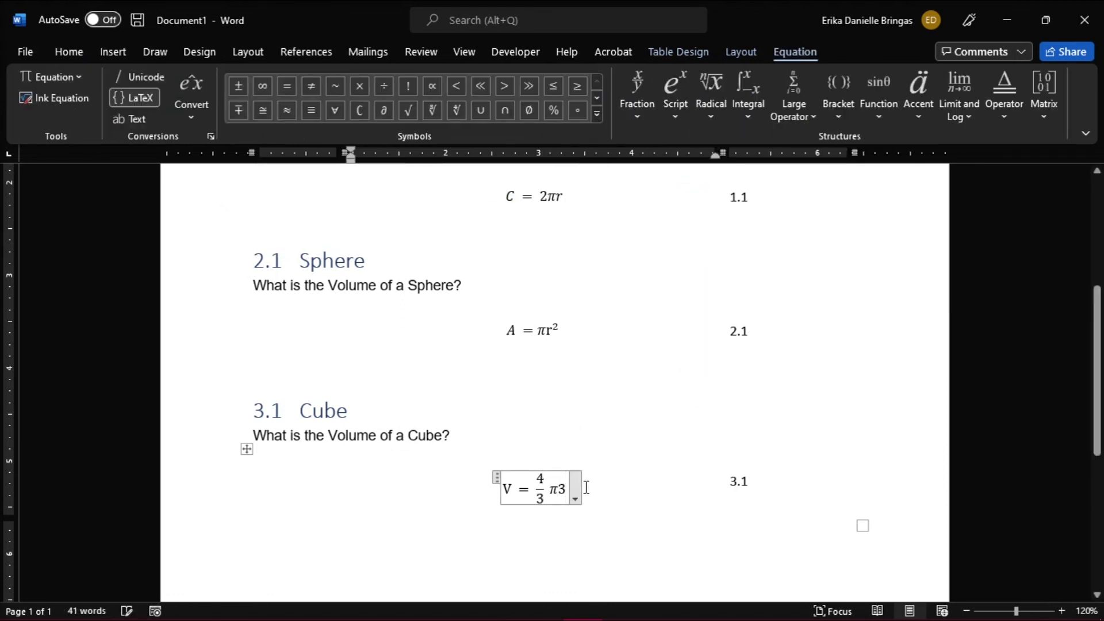
scroll(600, 471, "down", 2)
left_click(541, 477)
left_click(276, 118)
scroll(702, 320, "up", 3)
double_click(704, 326)
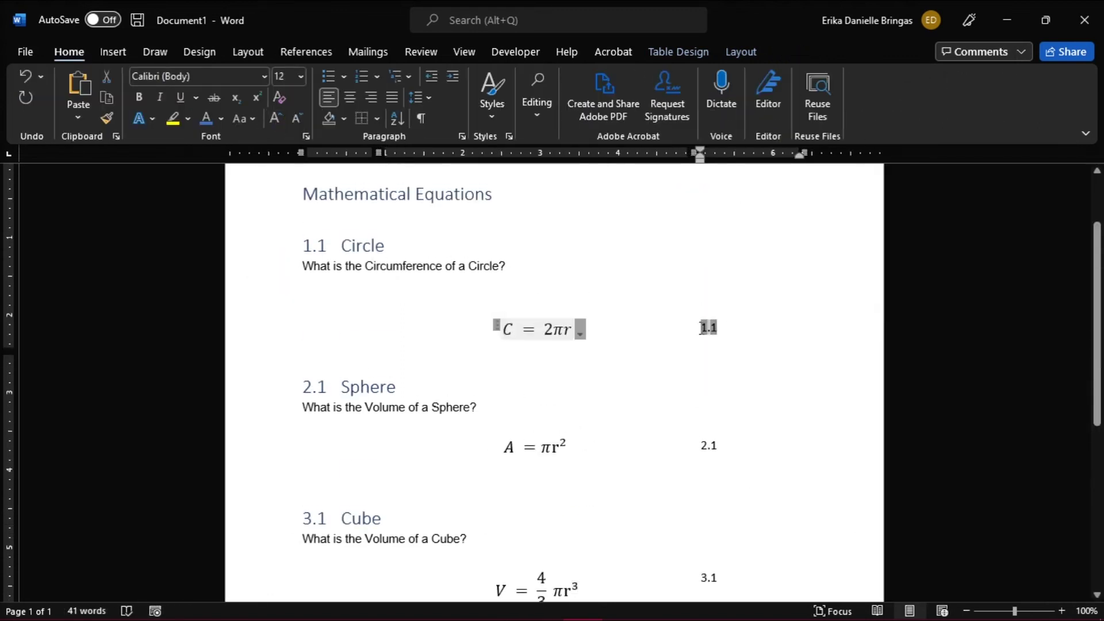
double_click(710, 446)
scroll(712, 517, "down", 2)
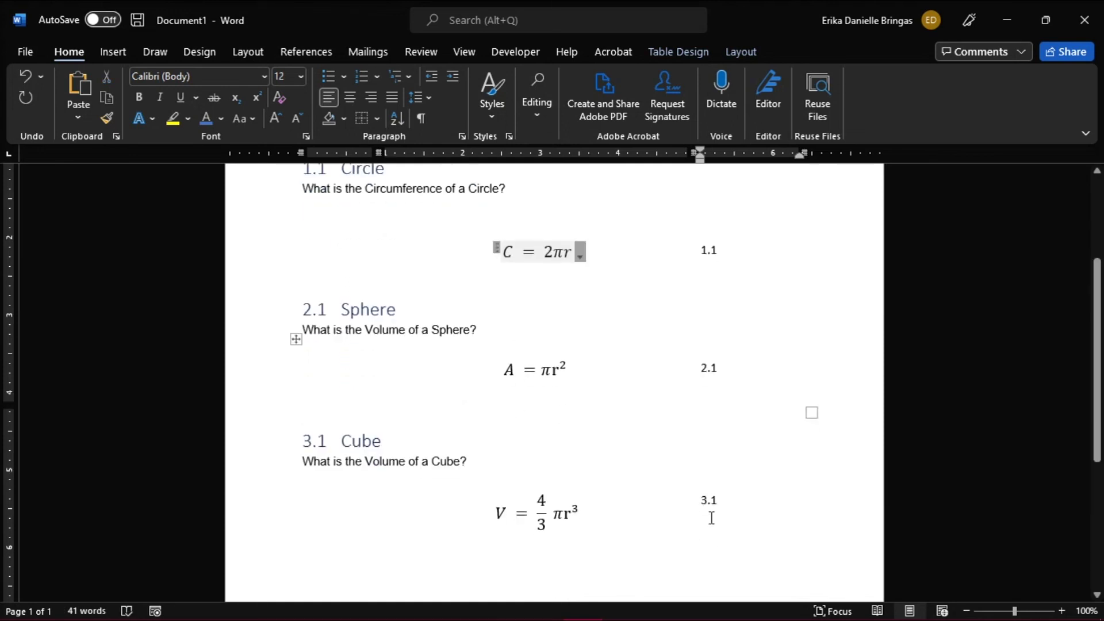
key("Up")
key("Up")
scroll(685, 515, "down", 1, "ctrl")
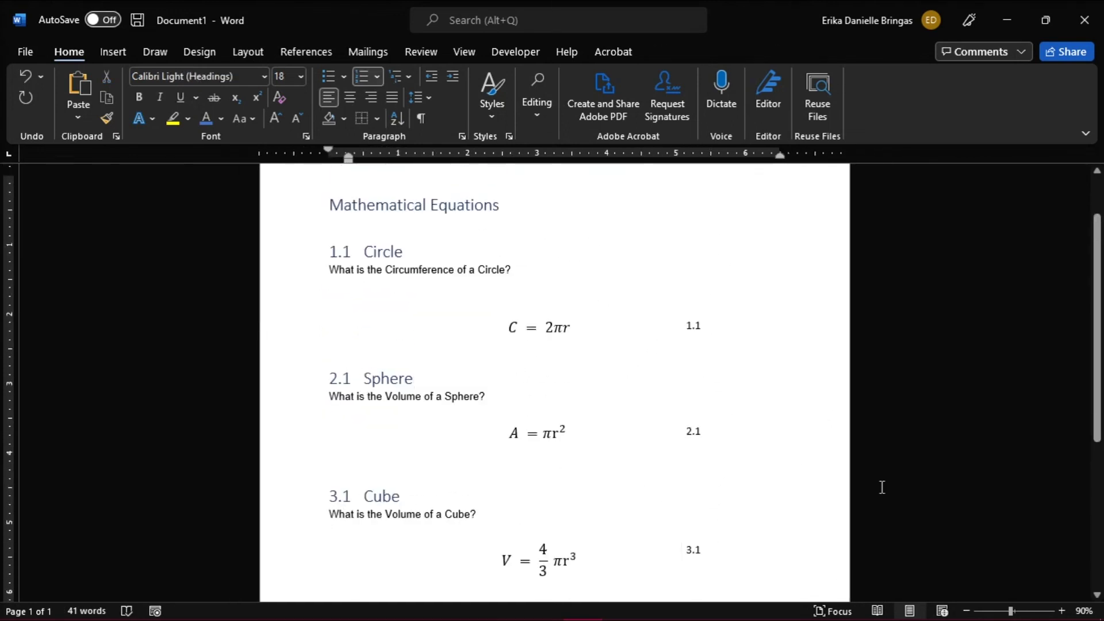